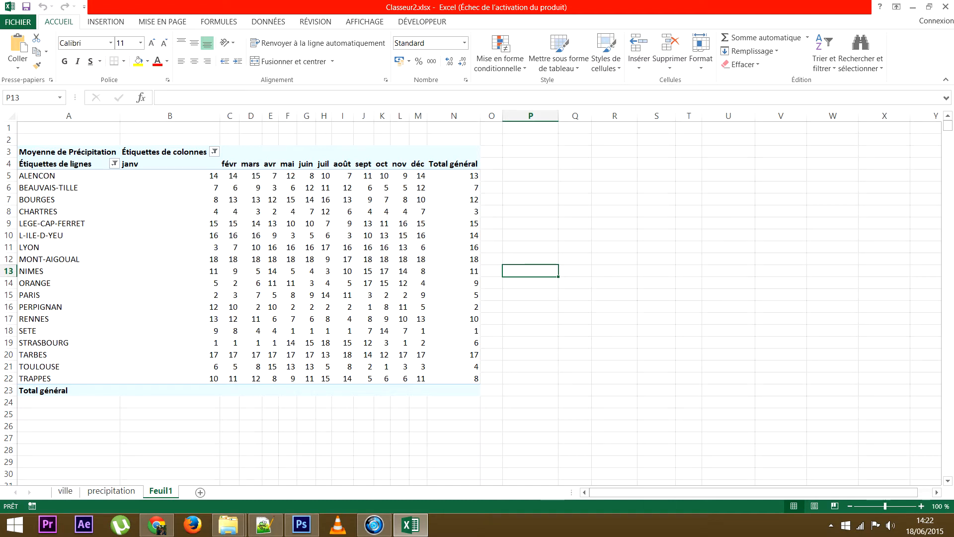
# Step: Select a value cell inside the precipitation PivotTable and display its field list
pyautogui.moveTo(272, 236); pyautogui.dragTo(287, 235)
pyautogui.click(271, 235)
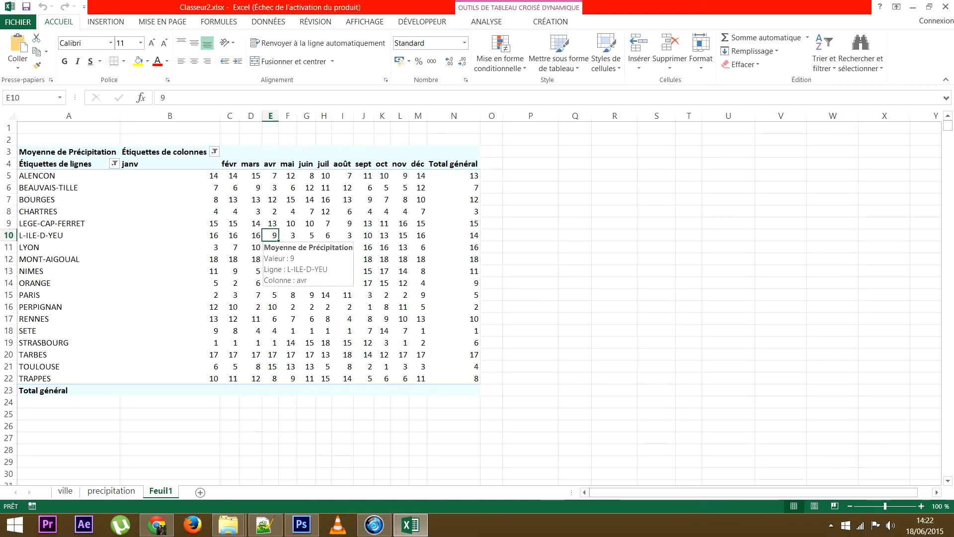
pyautogui.click(271, 212)
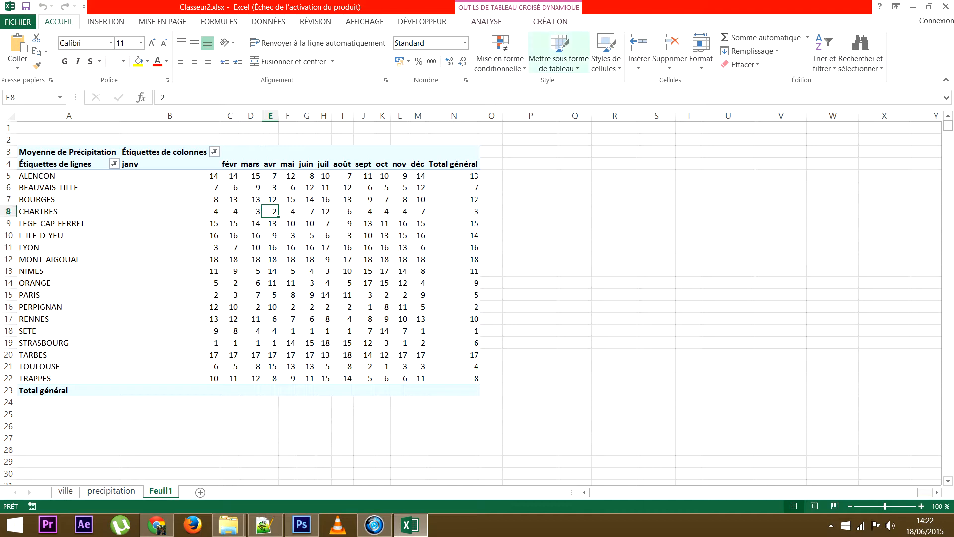
pyautogui.click(550, 22)
pyautogui.click(486, 21)
pyautogui.click(890, 38)
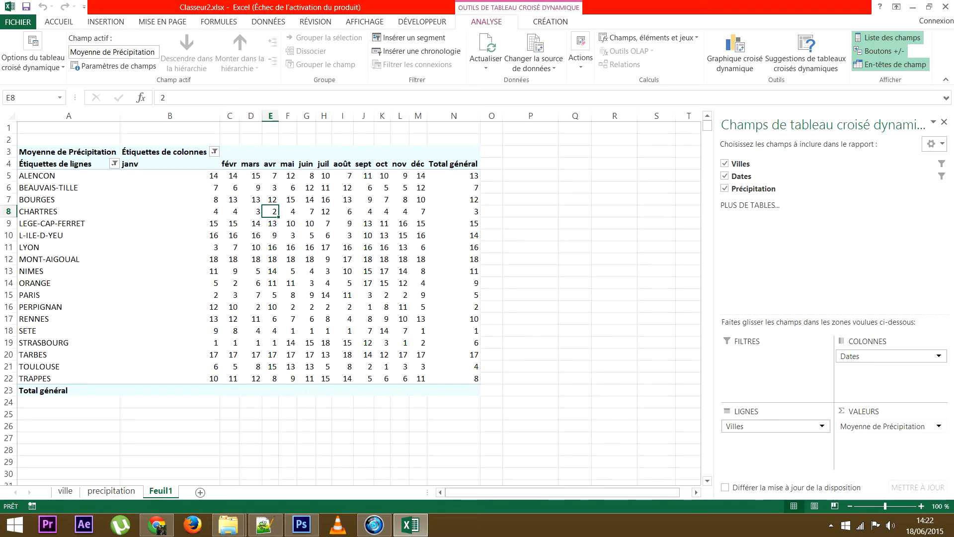
# Step: Change the Moyenne de Précipitation value field to summarise by Somme and show its values with Aucun calcul
pyautogui.click(890, 427)
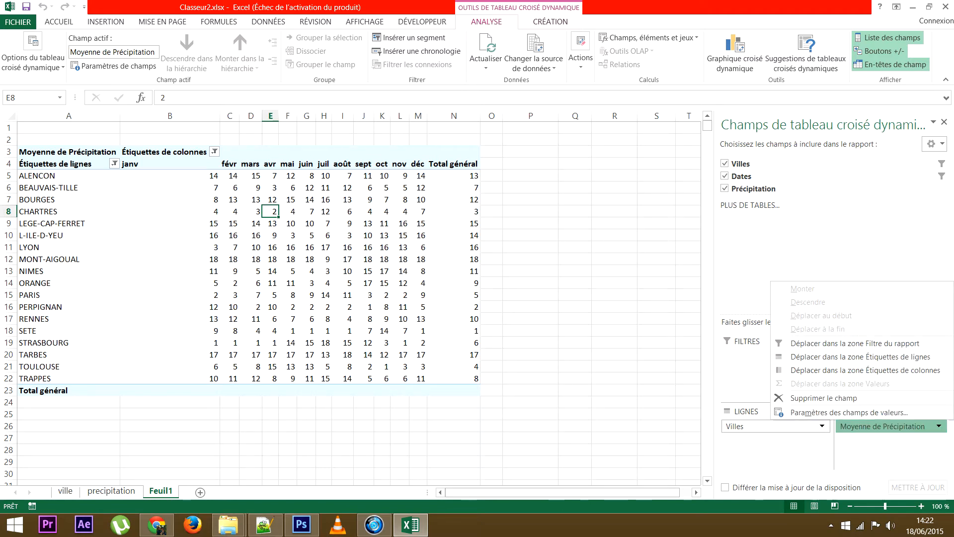
pyautogui.click(849, 413)
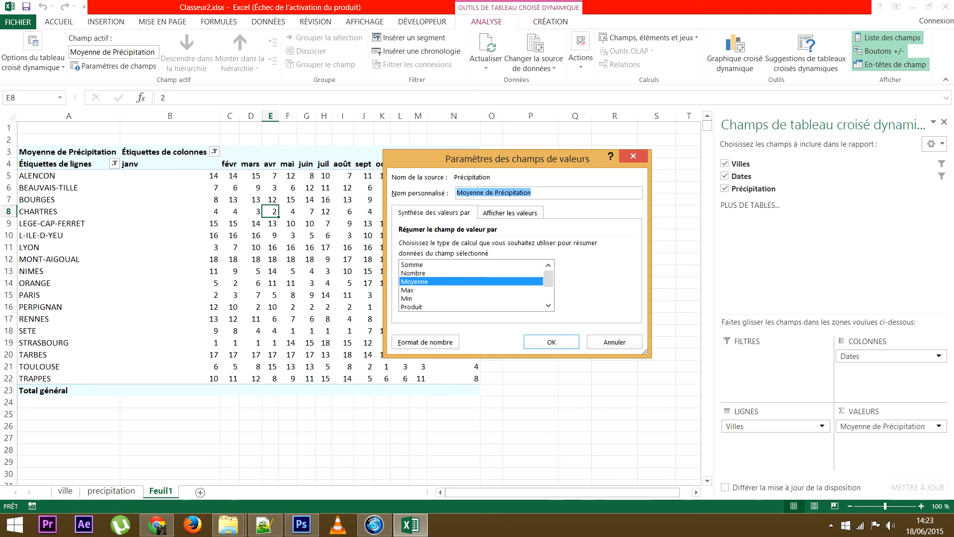
pyautogui.click(413, 265)
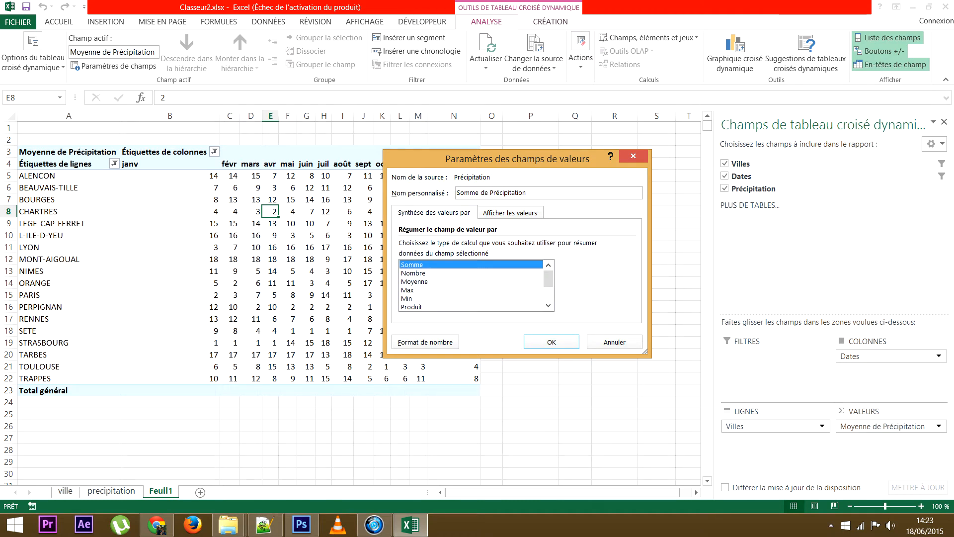
pyautogui.click(510, 212)
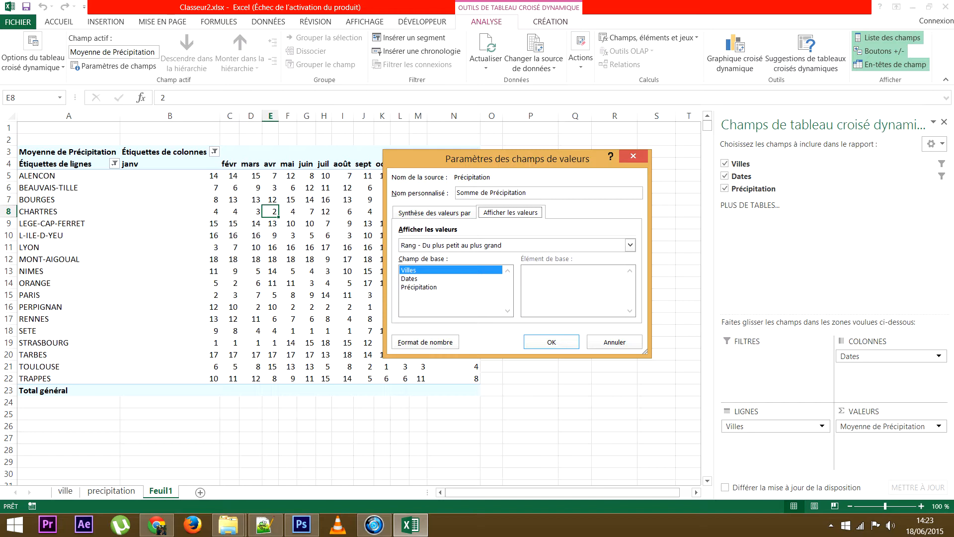
pyautogui.click(629, 245)
pyautogui.scroll(3, 450, 274)
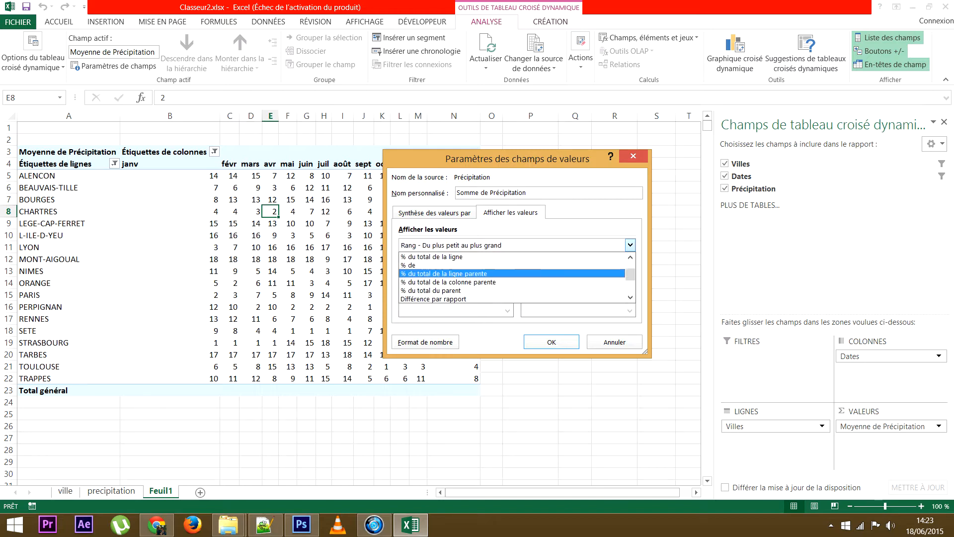
pyautogui.click(437, 257)
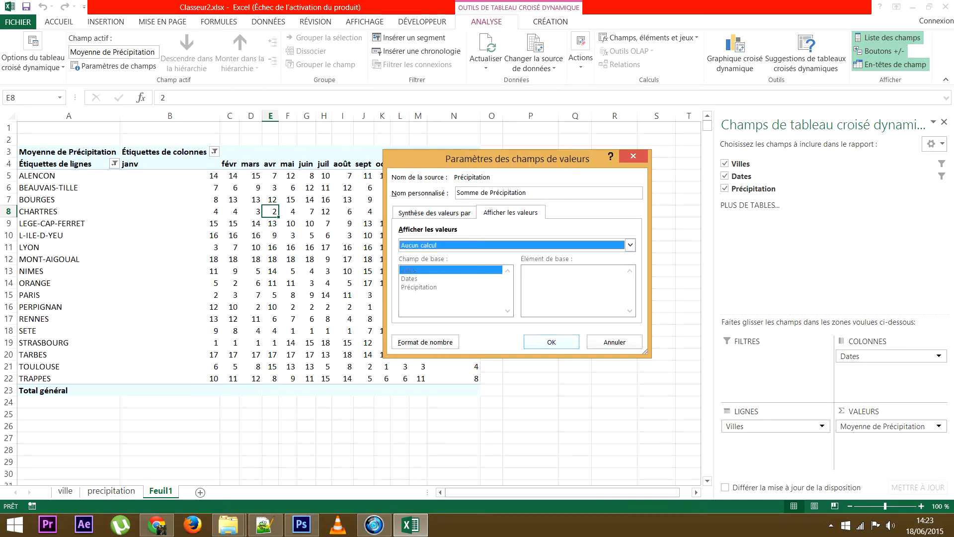
pyautogui.click(552, 342)
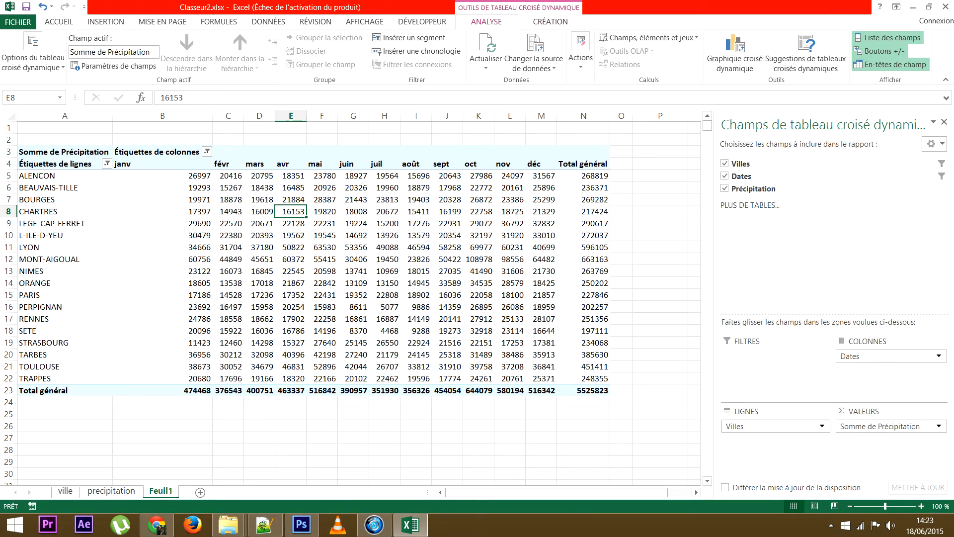
pyautogui.click(185, 175)
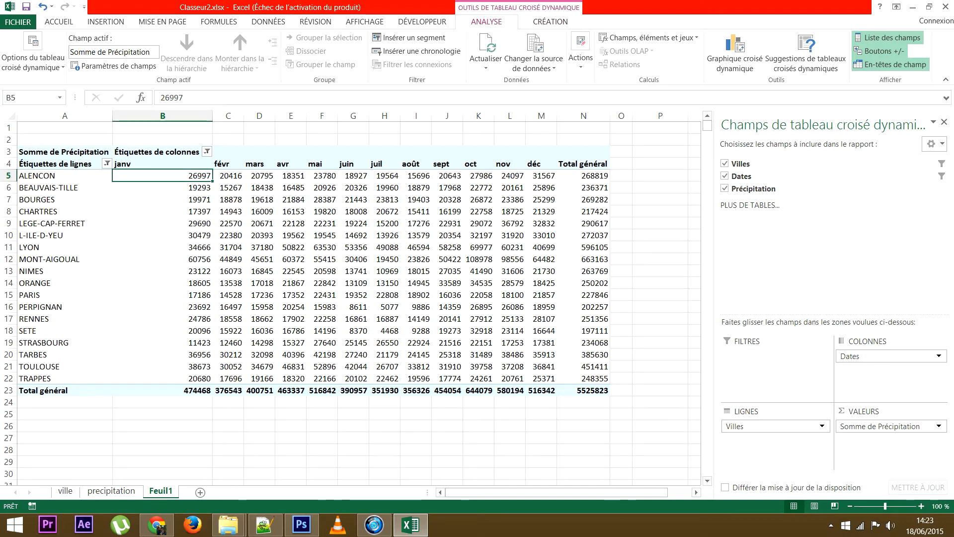
pyautogui.moveTo(351, 185)
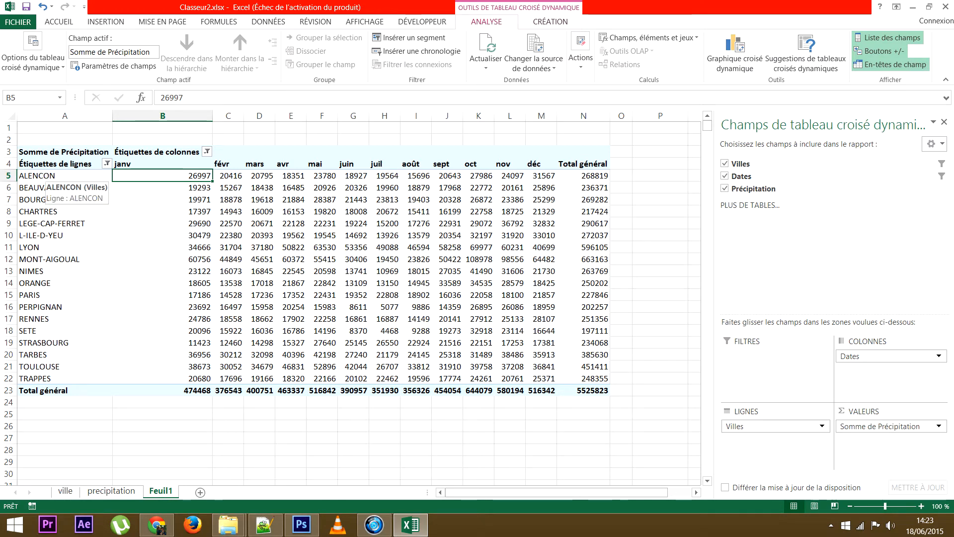
pyautogui.click(46, 175)
pyautogui.click(162, 175)
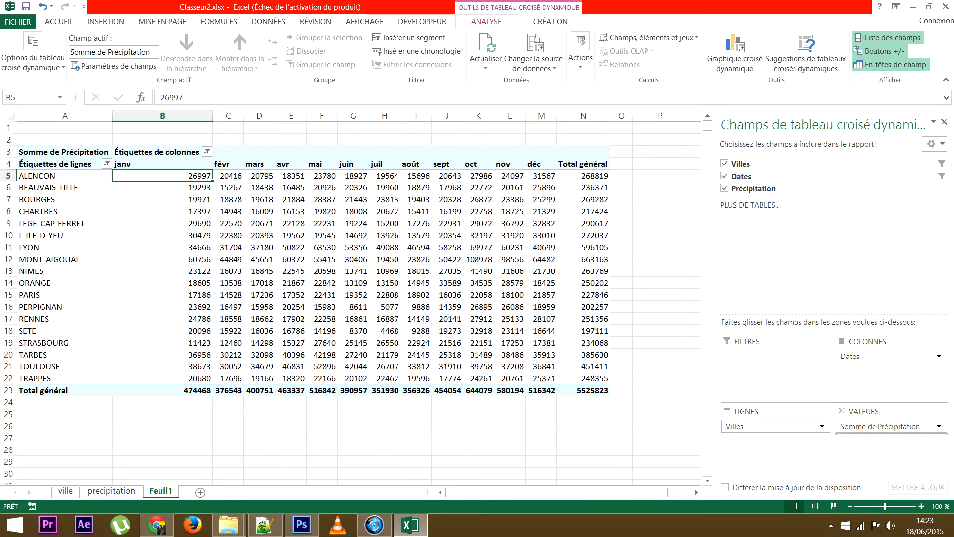
# Step: Add Précipitation to the PivotTable values a second time and summarise the new field by Somme
pyautogui.moveTo(892, 434); pyautogui.dragTo(892, 435)
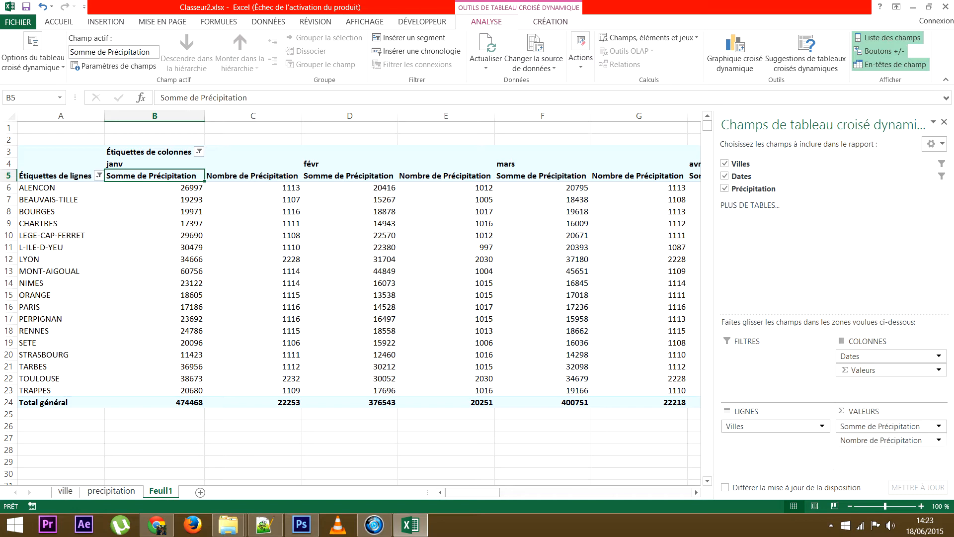
pyautogui.click(939, 440)
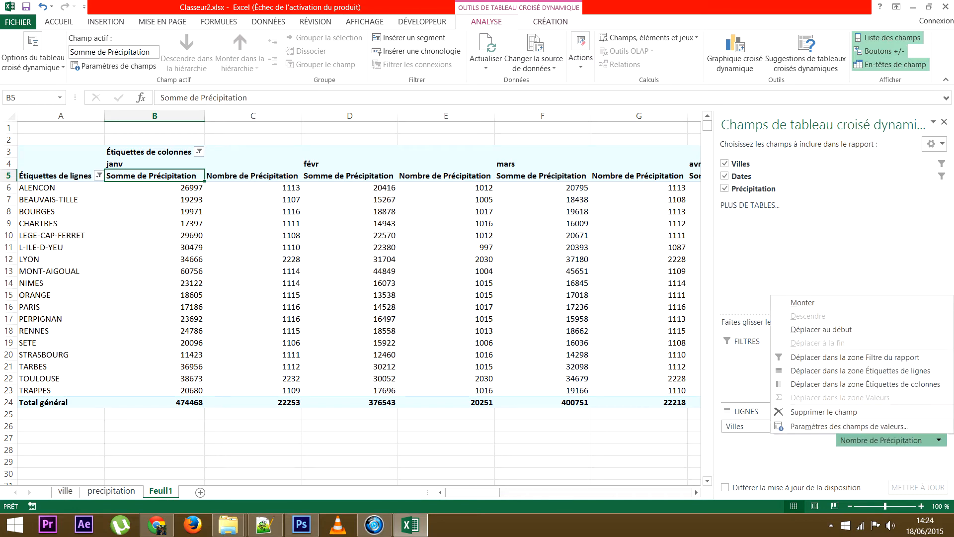
pyautogui.click(849, 426)
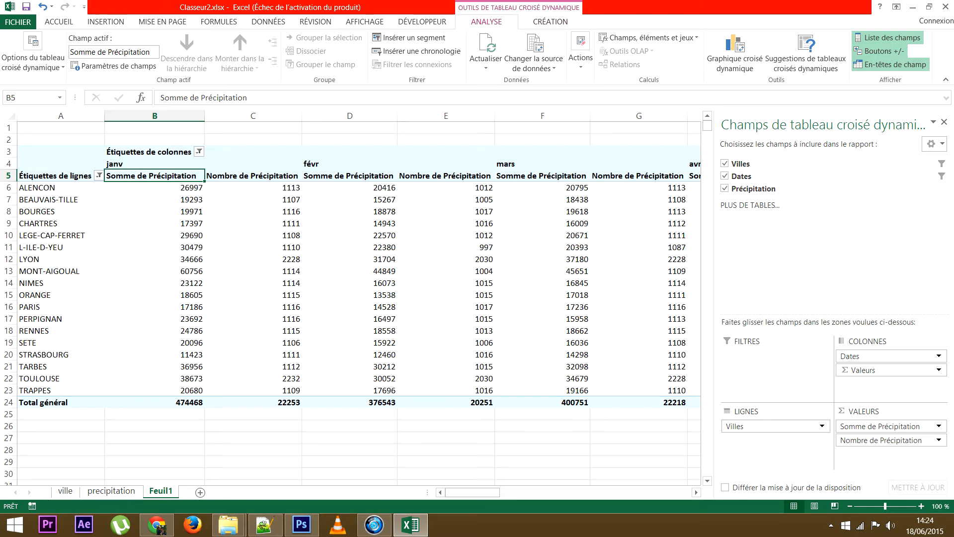
pyautogui.click(412, 265)
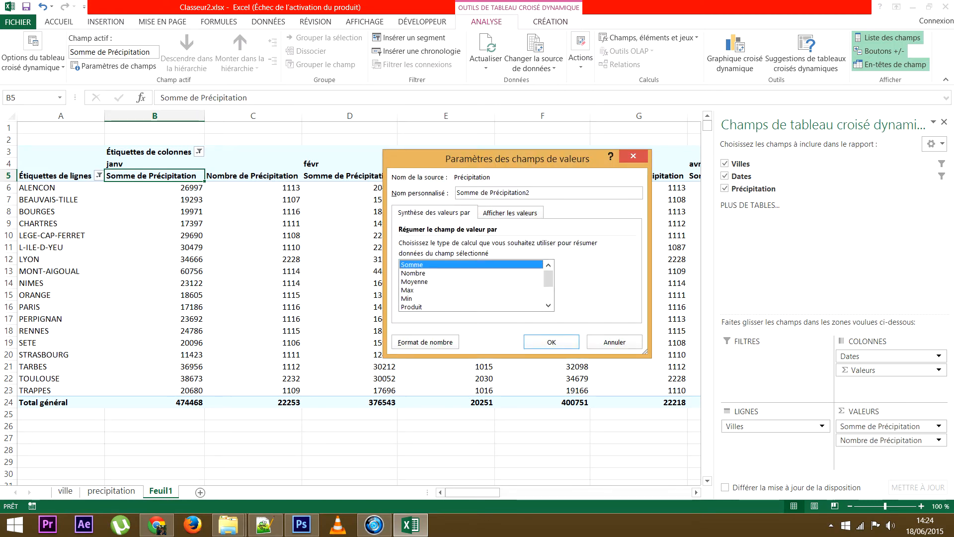
# Step: Show the second precipitation field's values as Différence par rapport, with Dates as the base field
pyautogui.click(511, 213)
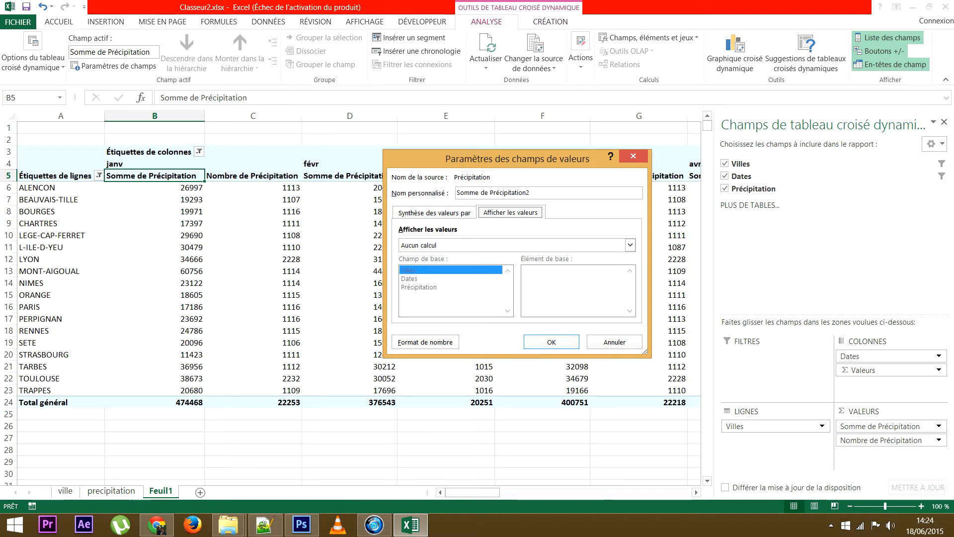
pyautogui.click(630, 245)
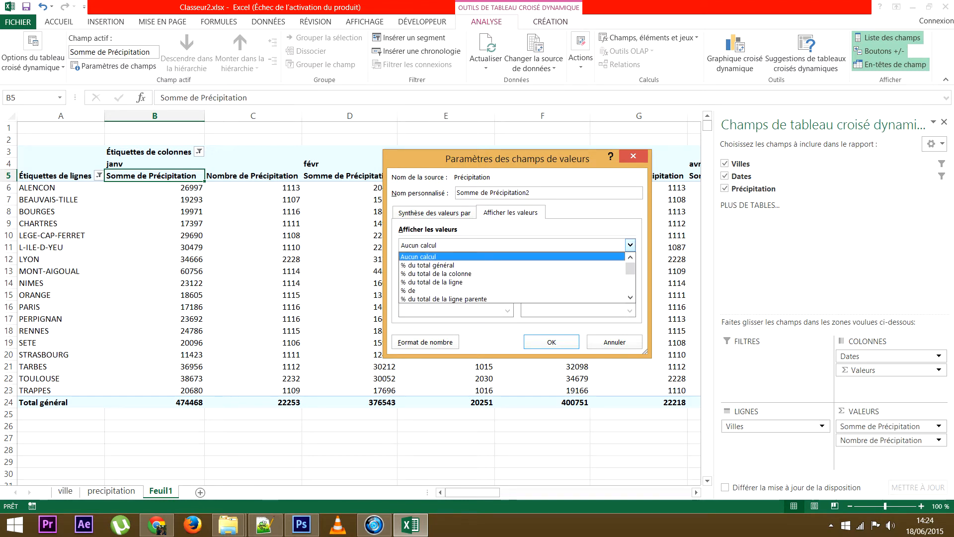
pyautogui.press('Down')
pyautogui.press('Down')
pyautogui.press('Down')
pyautogui.press('Down')
pyautogui.press('Down')
pyautogui.press('Down')
pyautogui.press('Down')
pyautogui.press('Down')
pyautogui.press('Down')
pyautogui.press('Down')
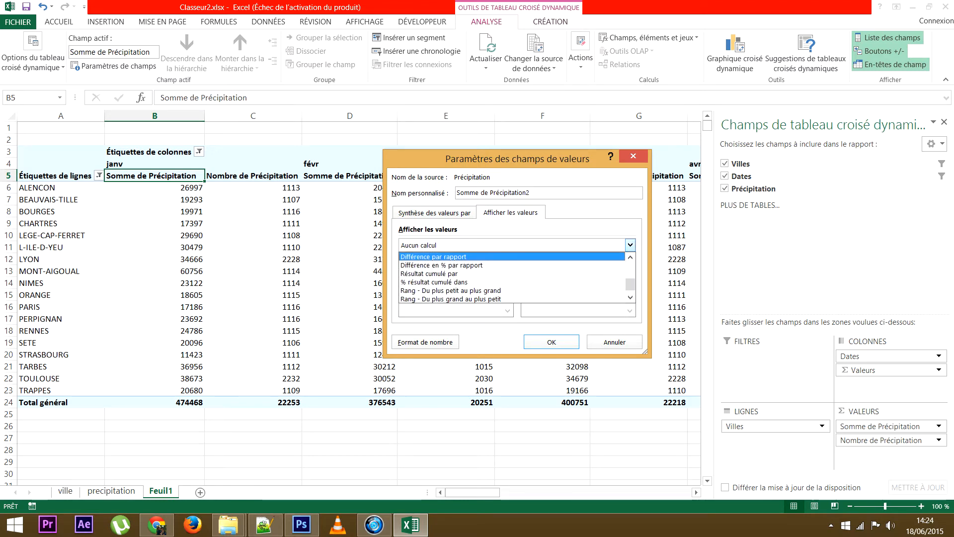
pyautogui.press('Down')
pyautogui.scroll(-1, 512, 282)
pyautogui.scroll(2, 512, 281)
pyautogui.scroll(1, 512, 282)
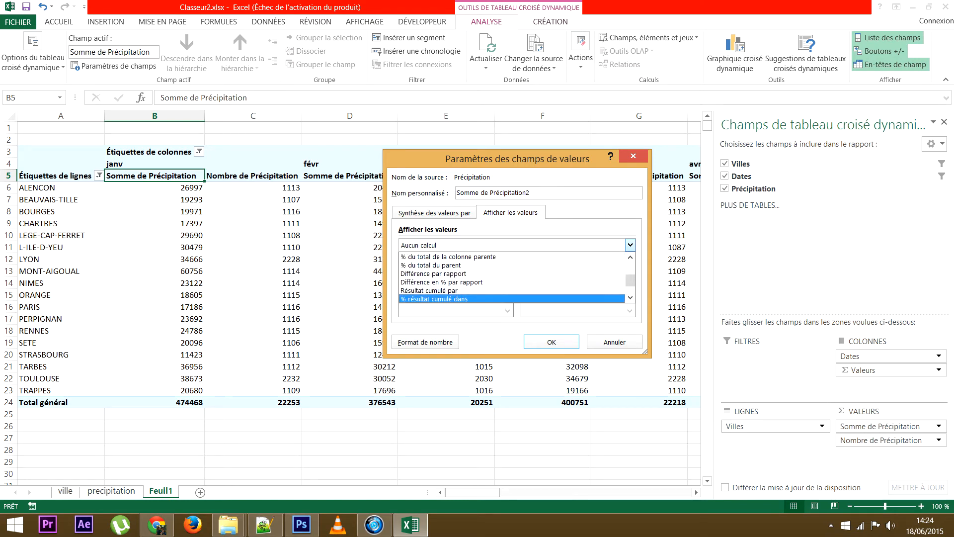
pyautogui.press('Up')
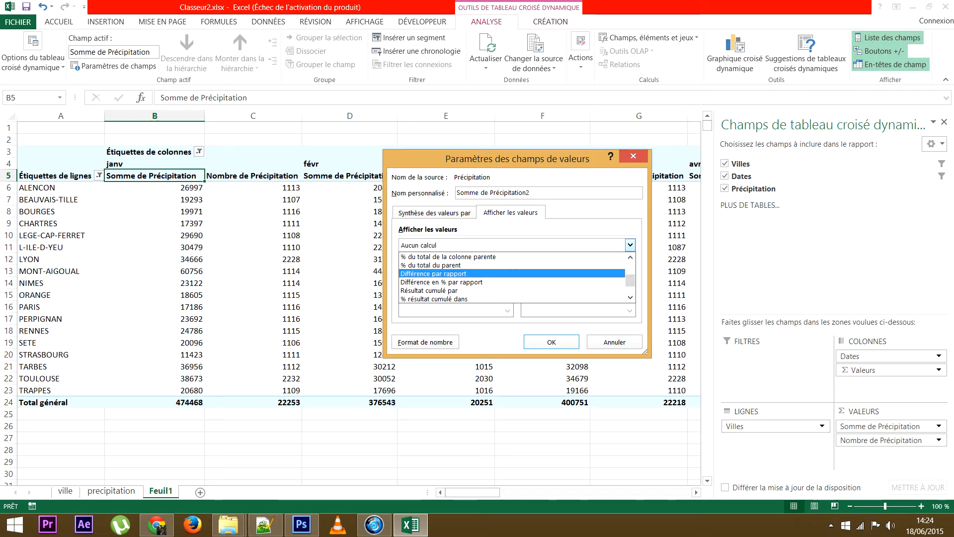
pyautogui.press('Return')
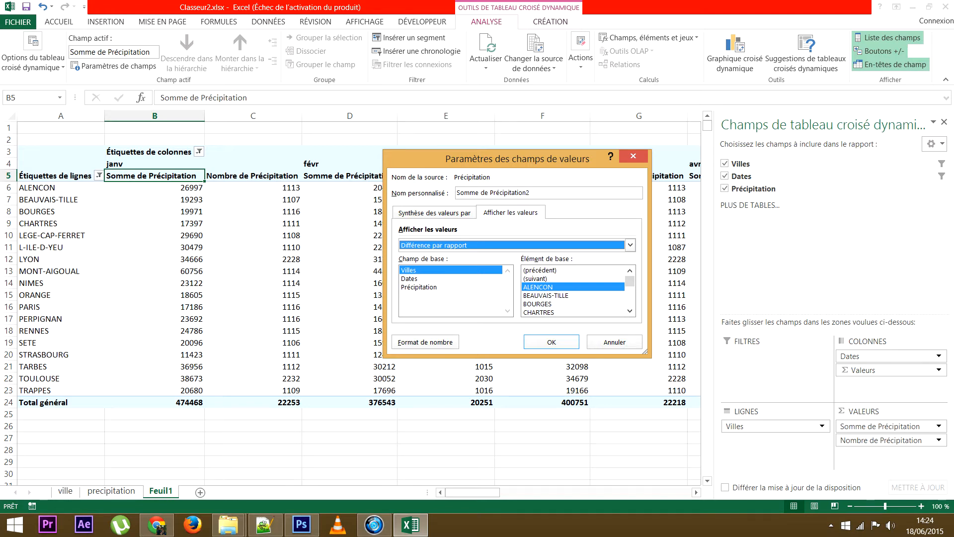
pyautogui.click(410, 279)
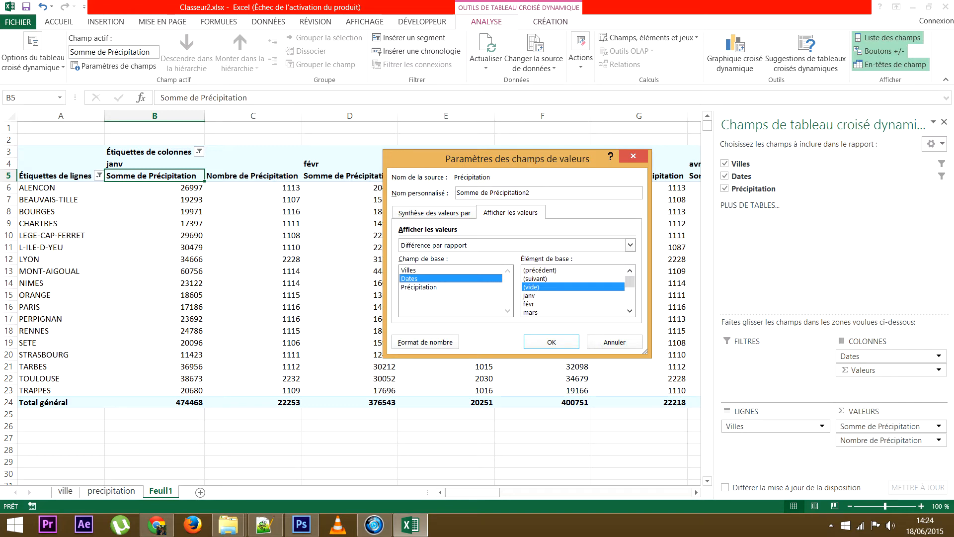
pyautogui.click(541, 270)
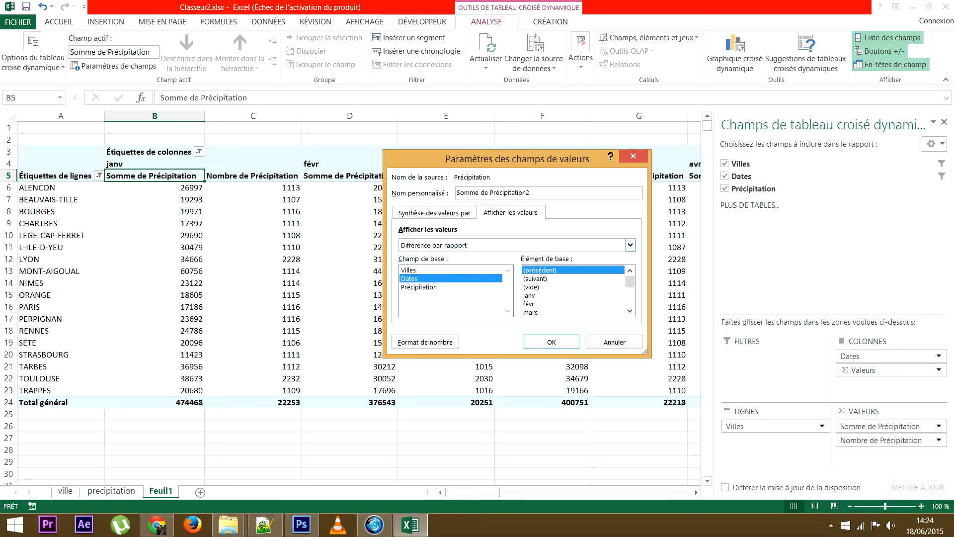
pyautogui.moveTo(517, 159); pyautogui.dragTo(283, 237)
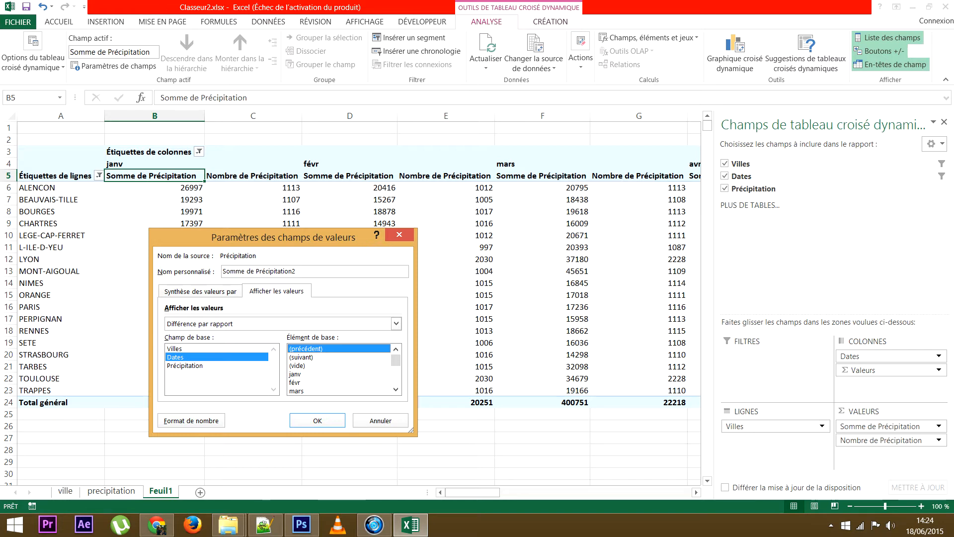
pyautogui.click(301, 357)
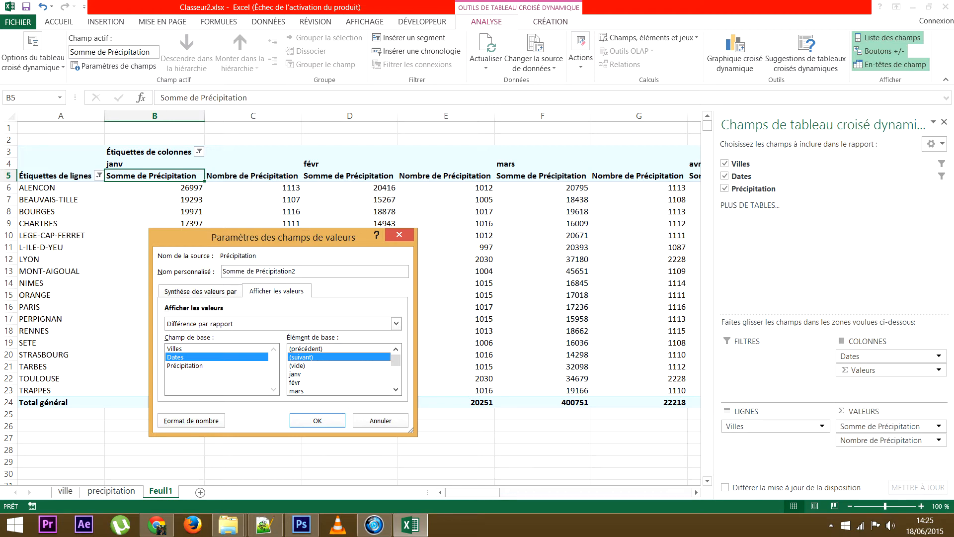
pyautogui.click(295, 374)
pyautogui.scroll(-4, 289, 375)
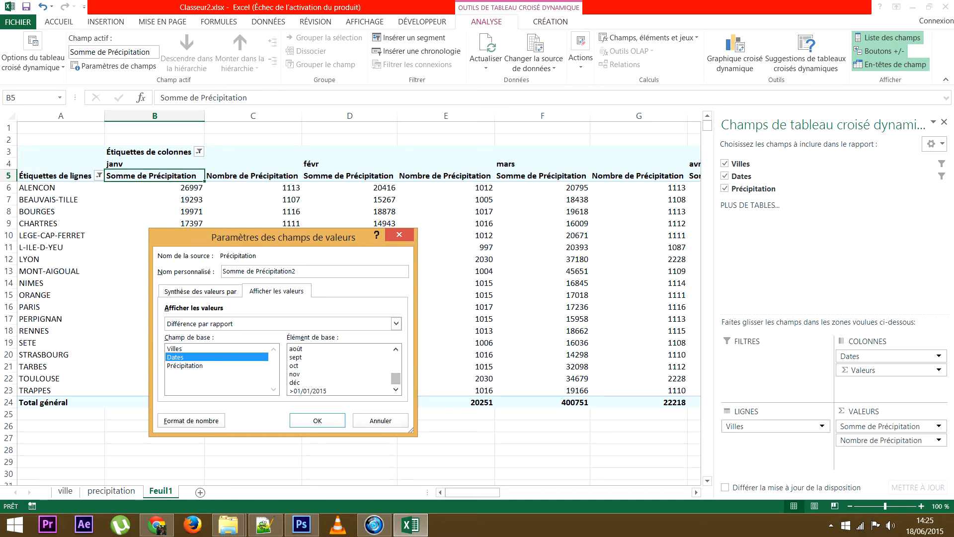
pyautogui.moveTo(396, 378); pyautogui.dragTo(396, 359)
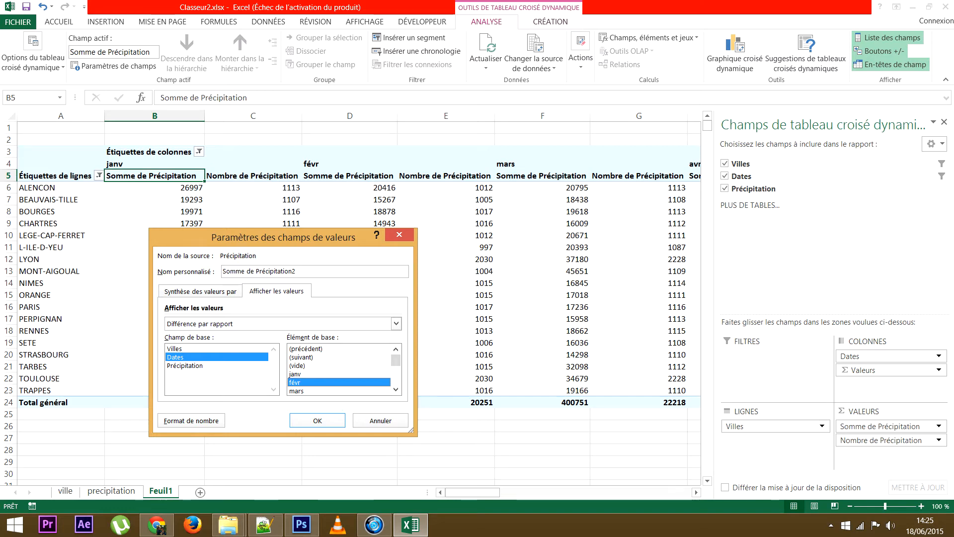
# Step: Set the base item to (précédent) and apply the second precipitation field's settings
pyautogui.click(307, 349)
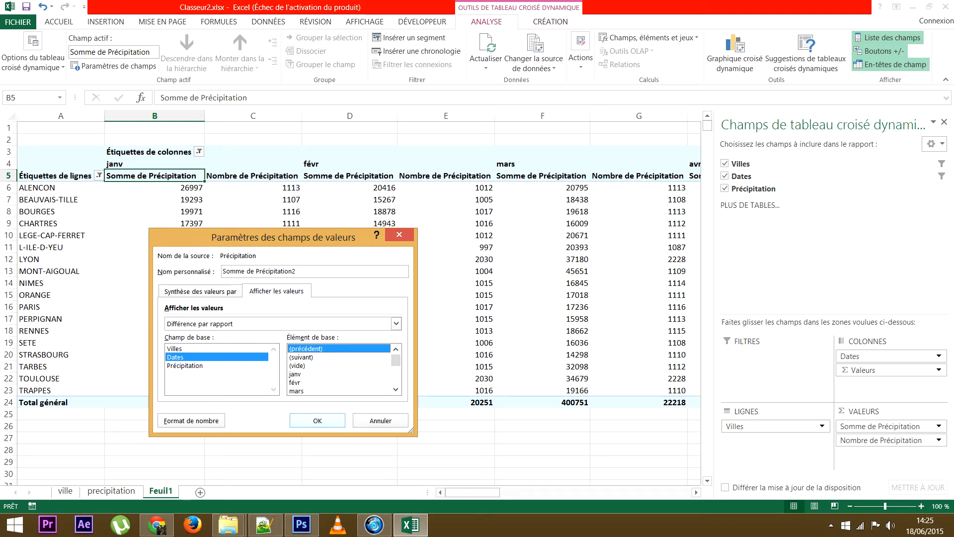
pyautogui.press('Return')
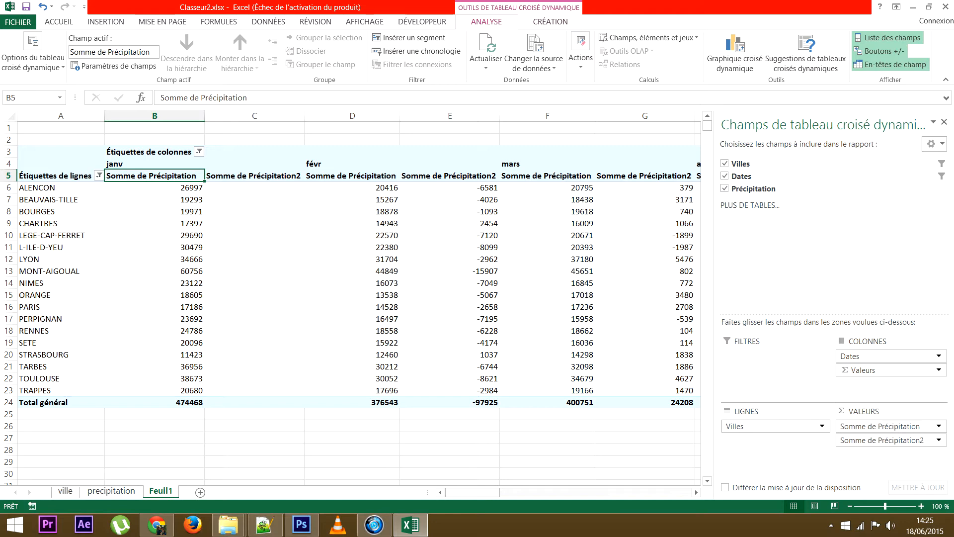
# Step: Examine ALENCON's février and mars differences in the Somme de Précipitation2 columns against the monthly sums
pyautogui.click(449, 187)
pyautogui.click(352, 188)
pyautogui.click(450, 188)
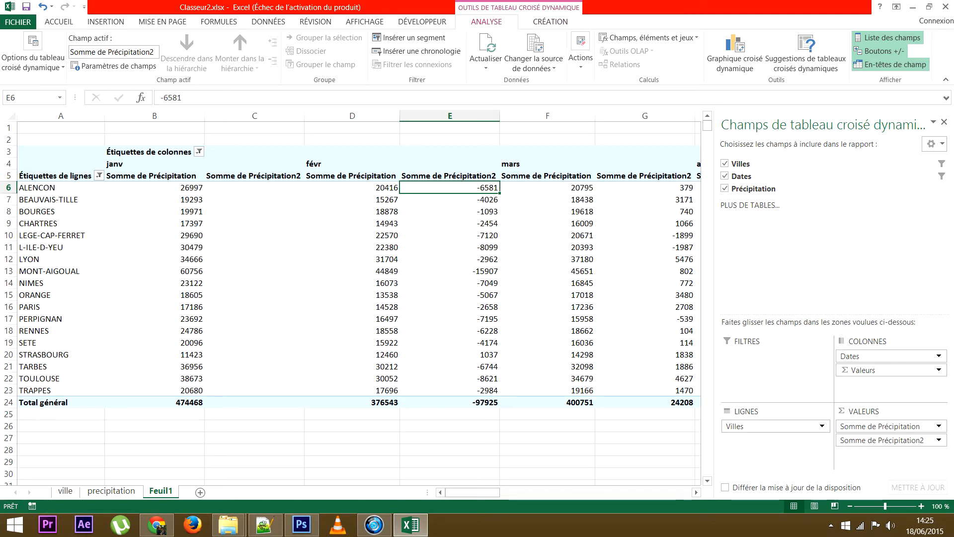
pyautogui.moveTo(473, 493); pyautogui.dragTo(492, 492)
pyautogui.click(477, 187)
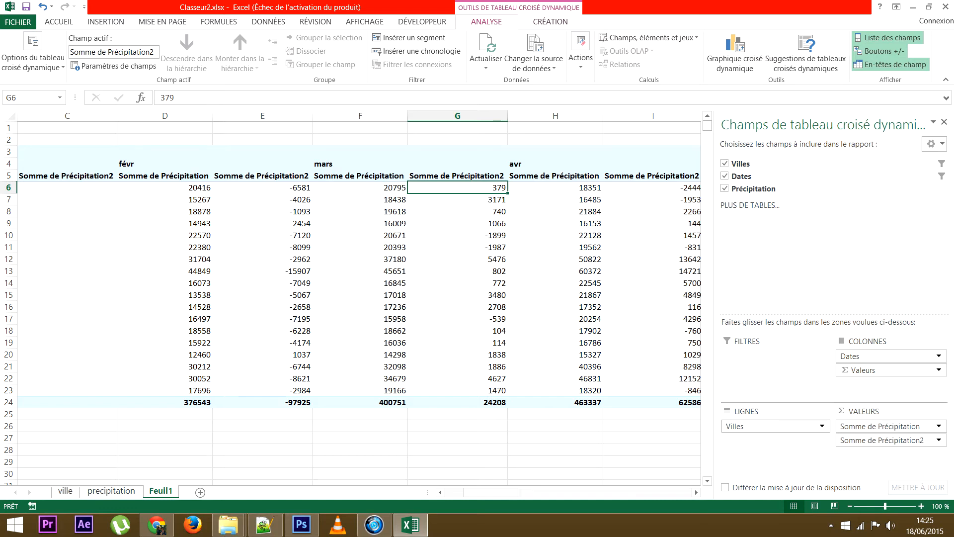
pyautogui.moveTo(490, 492); pyautogui.dragTo(470, 492)
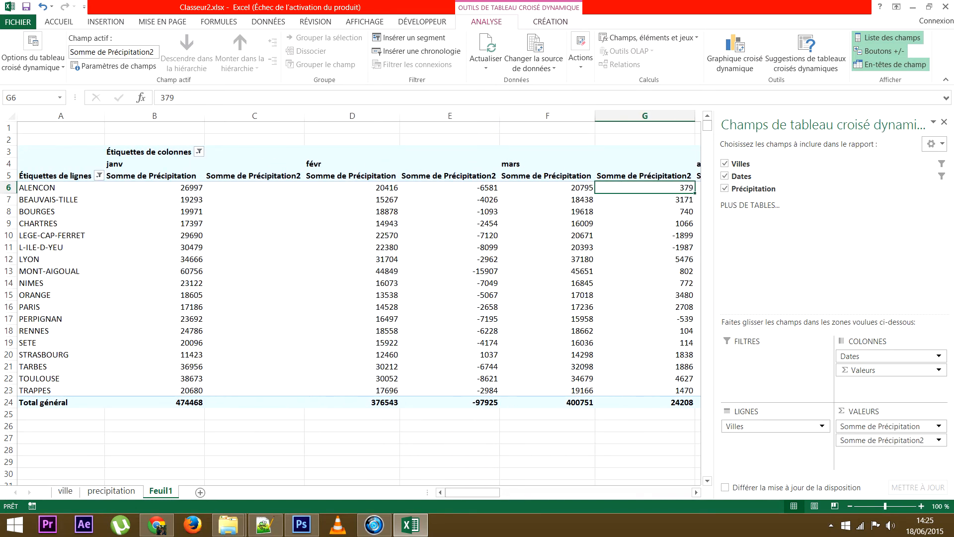
pyautogui.click(462, 186)
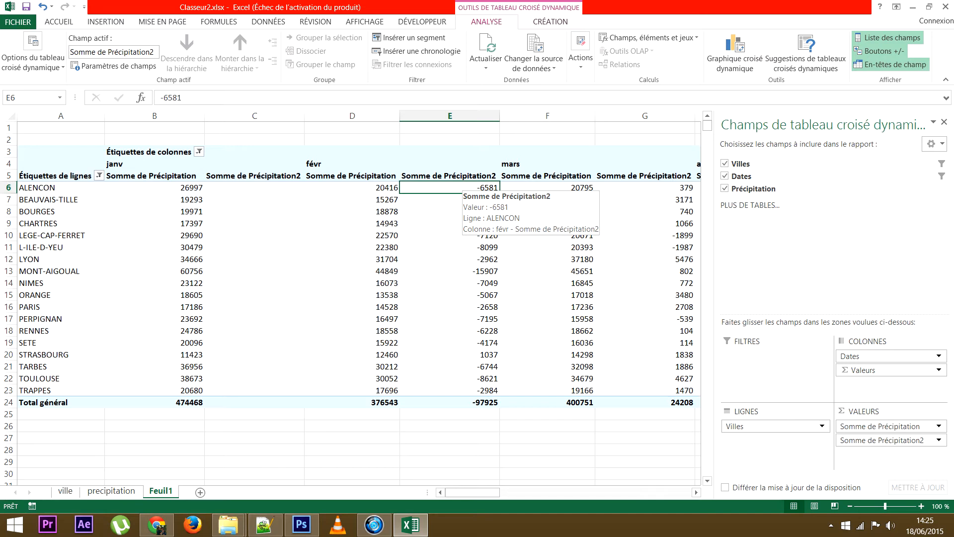
# Step: Show the second precipitation field's values as Différence en % par rapport, keeping Dates as base field and (précédent) as base item
pyautogui.click(939, 440)
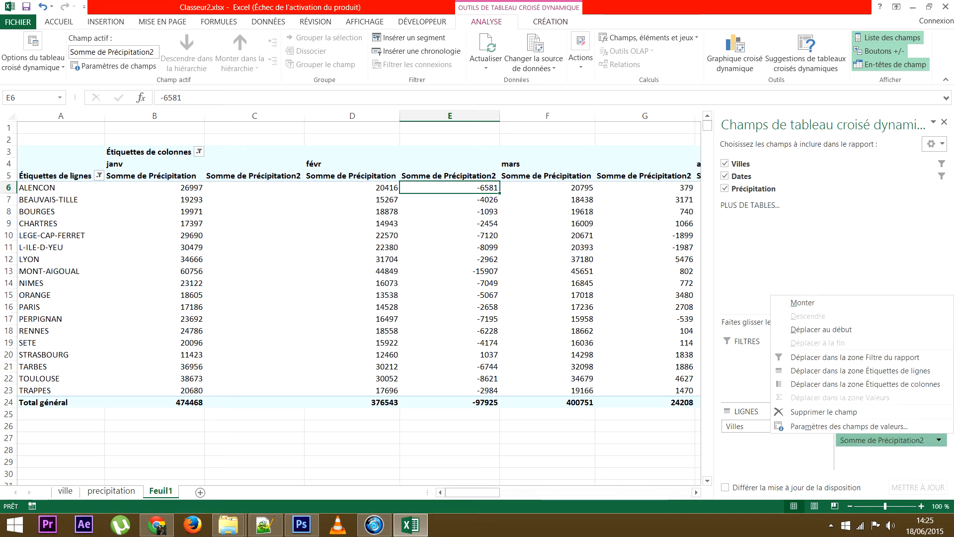
pyautogui.click(849, 426)
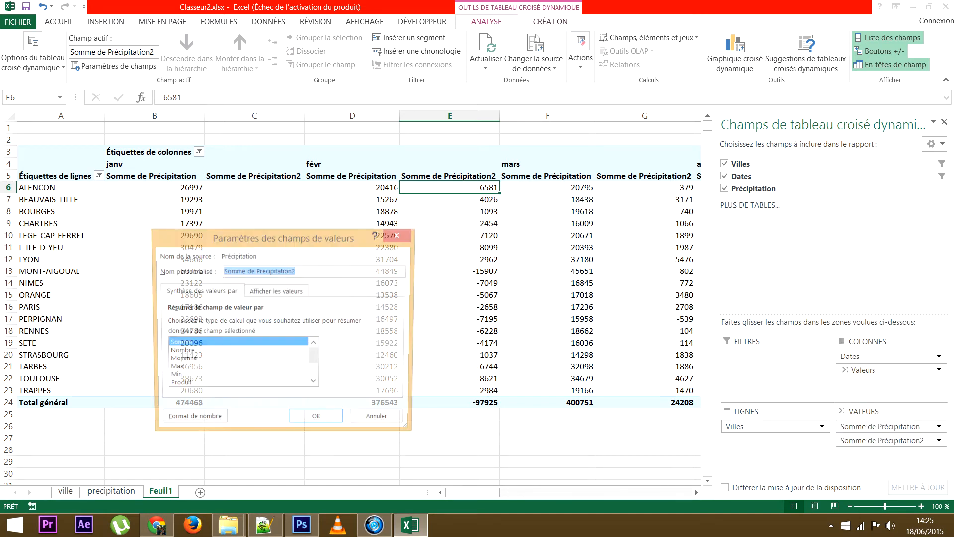
pyautogui.click(276, 292)
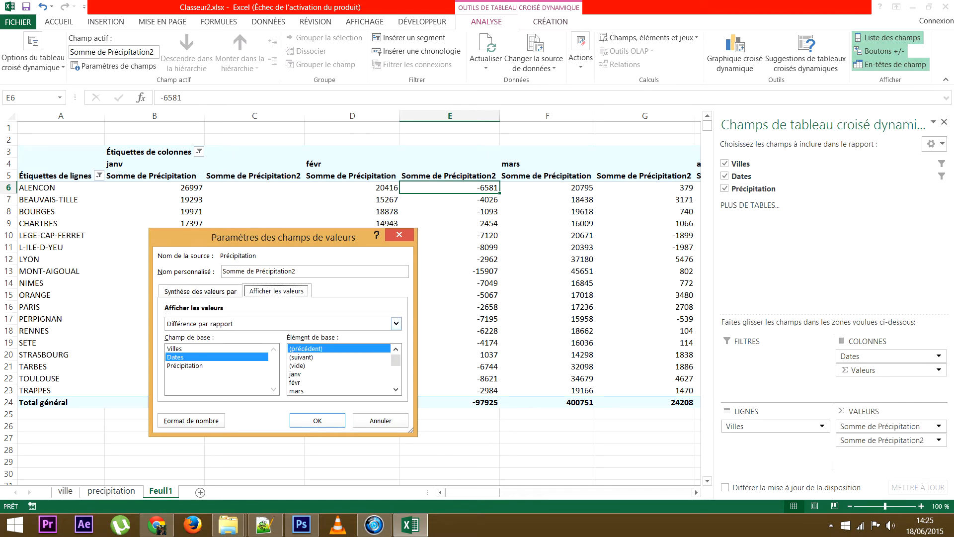
pyautogui.click(397, 324)
pyautogui.scroll(-1, 279, 351)
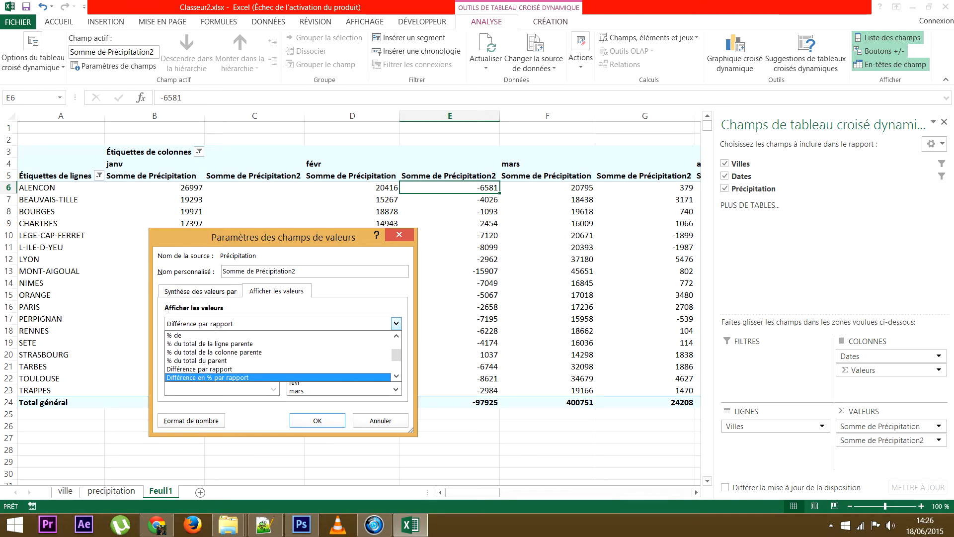
pyautogui.click(278, 378)
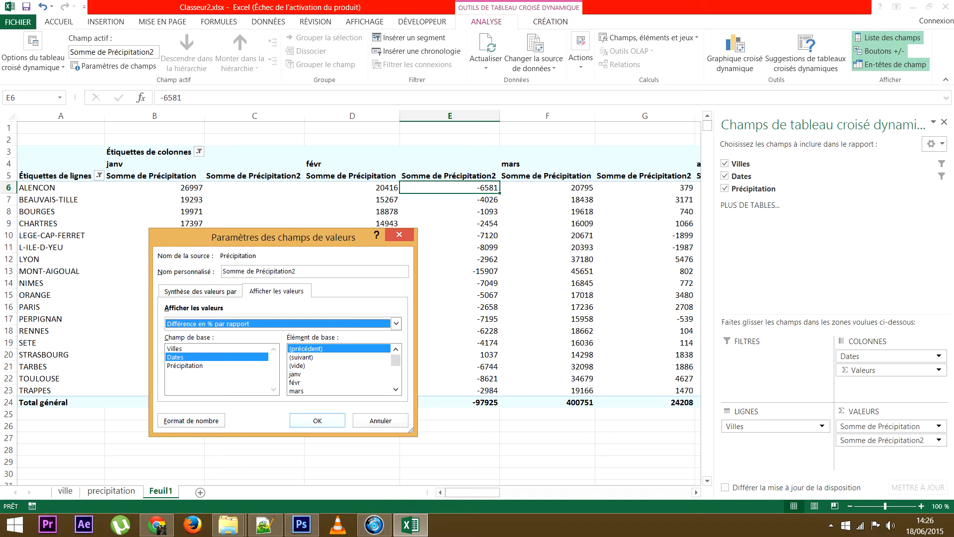
pyautogui.press('Return')
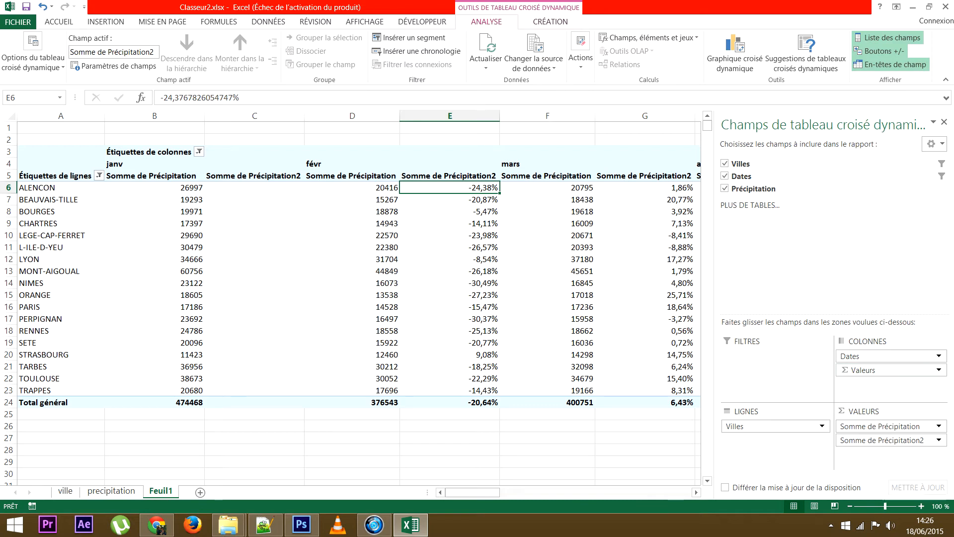
# Step: Move Valeurs above Dates in the PivotTable columns to group the months under each precipitation field, and review the monthly percentages
pyautogui.moveTo(155, 164); pyautogui.dragTo(251, 176)
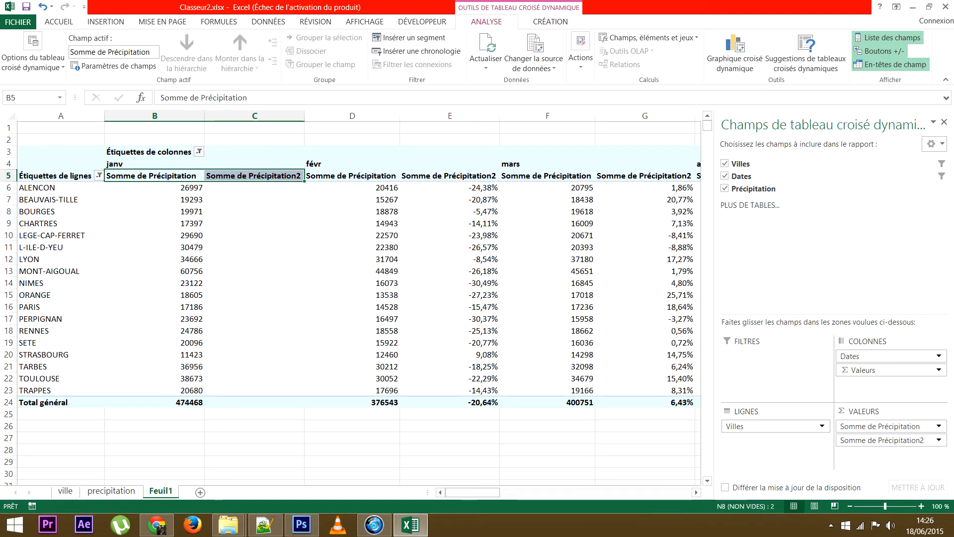
pyautogui.moveTo(868, 371); pyautogui.dragTo(867, 352)
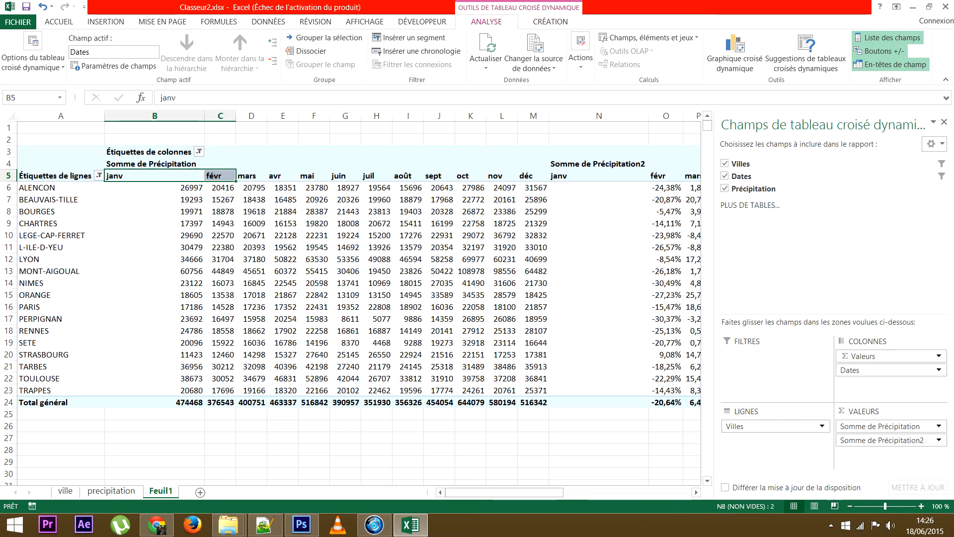
pyautogui.moveTo(462, 492); pyautogui.dragTo(554, 492)
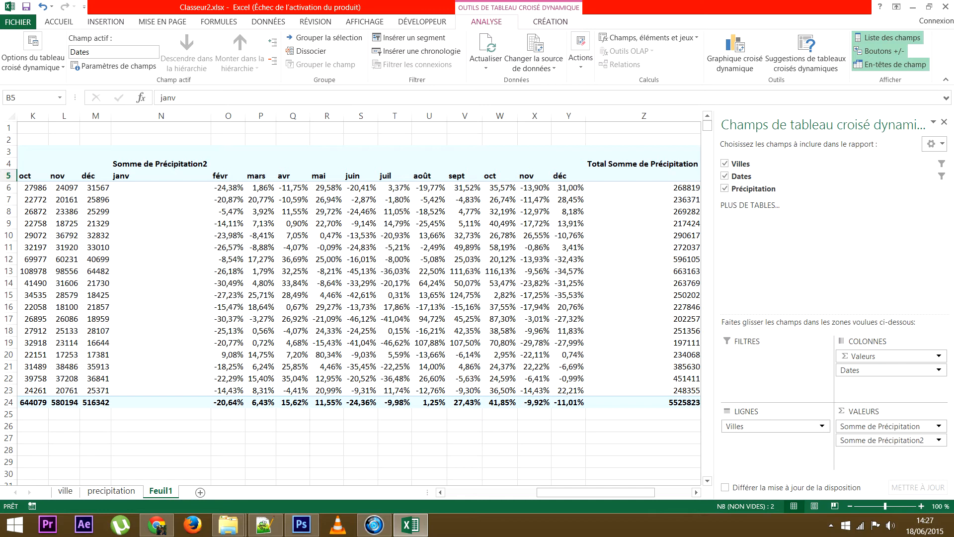
pyautogui.moveTo(596, 492); pyautogui.dragTo(503, 492)
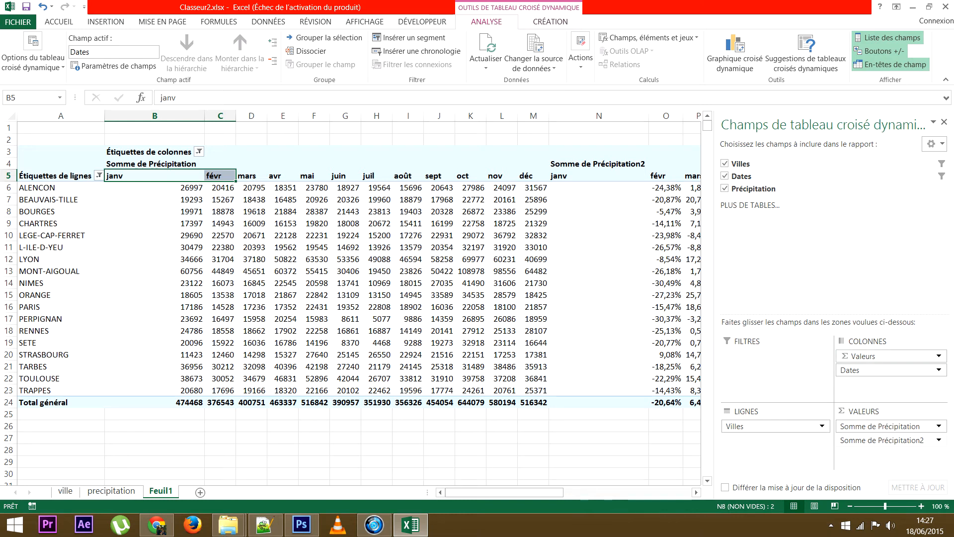
# Step: Reduce the PivotTable to Somme de Précipitation2 by removing Villes and the first precipitation sum, and move Dates to the rows
pyautogui.moveTo(880, 427); pyautogui.dragTo(815, 259)
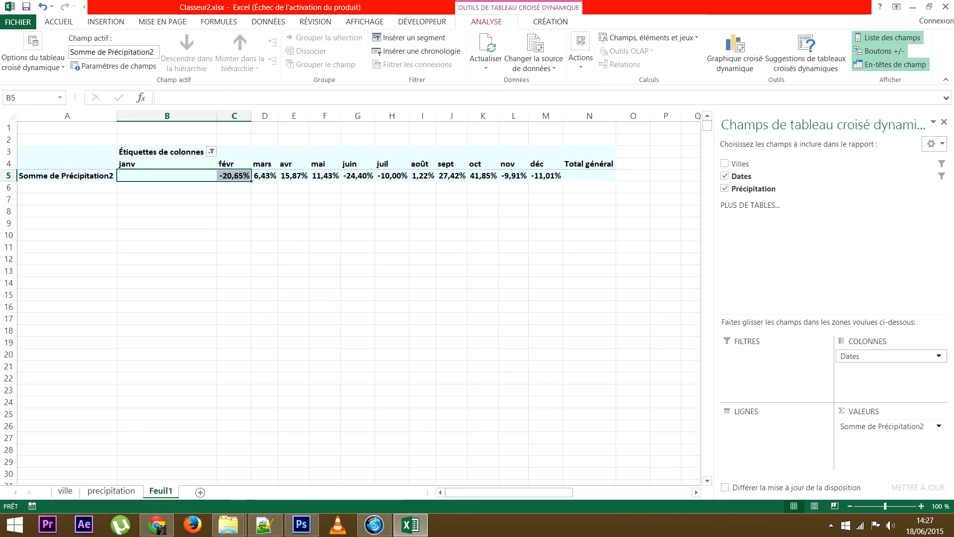
pyautogui.moveTo(874, 357); pyautogui.dragTo(776, 427)
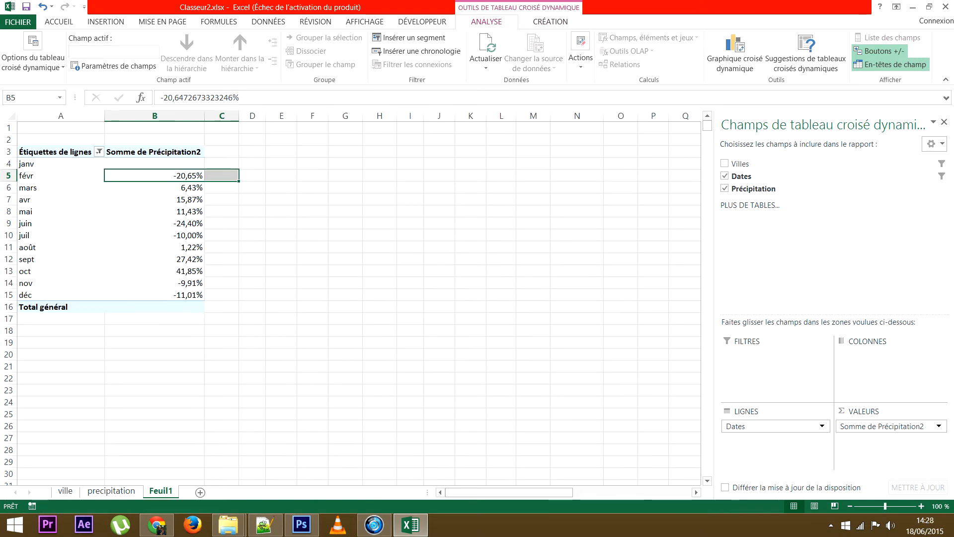
# Step: Group the PivotTable's dates by Années instead of Mois
pyautogui.rightClick(39, 199)
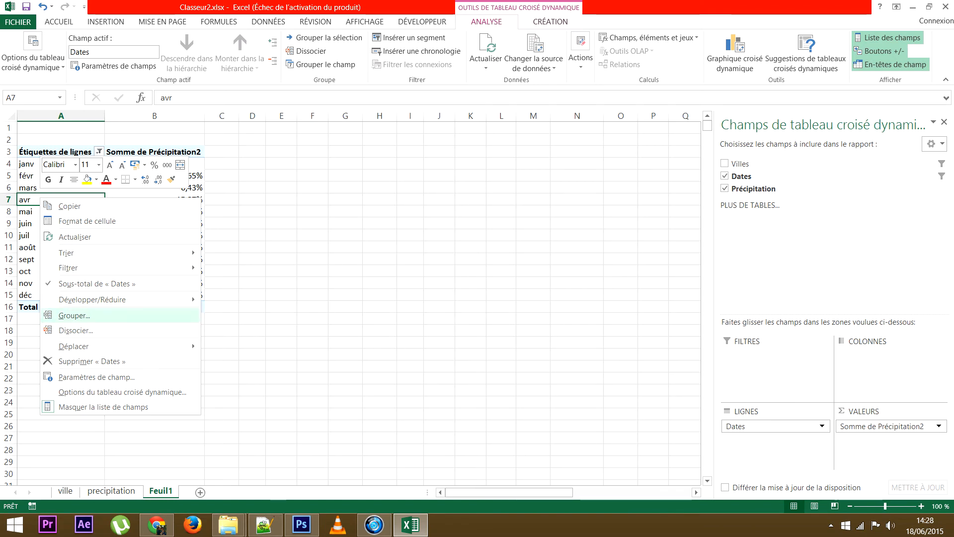
pyautogui.click(75, 315)
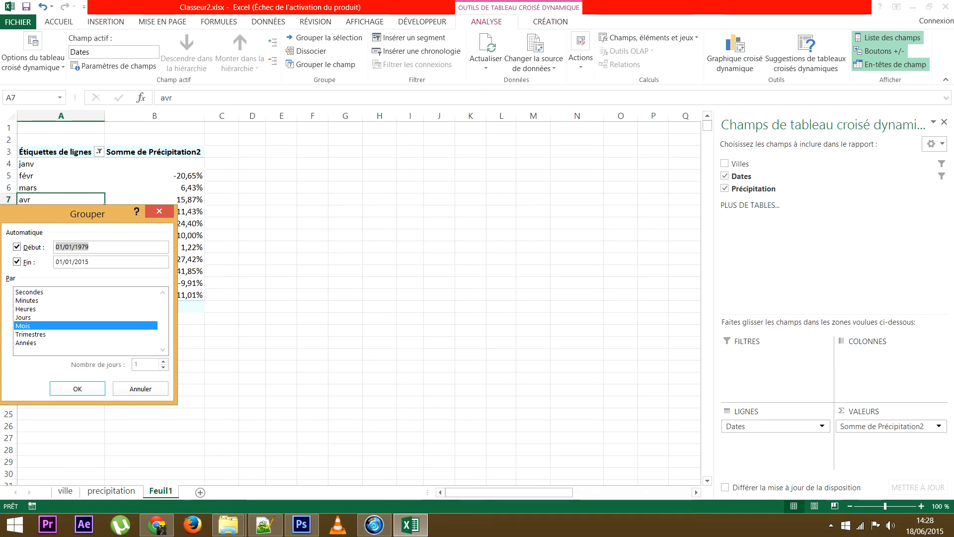
pyautogui.click(55, 325)
pyautogui.click(55, 342)
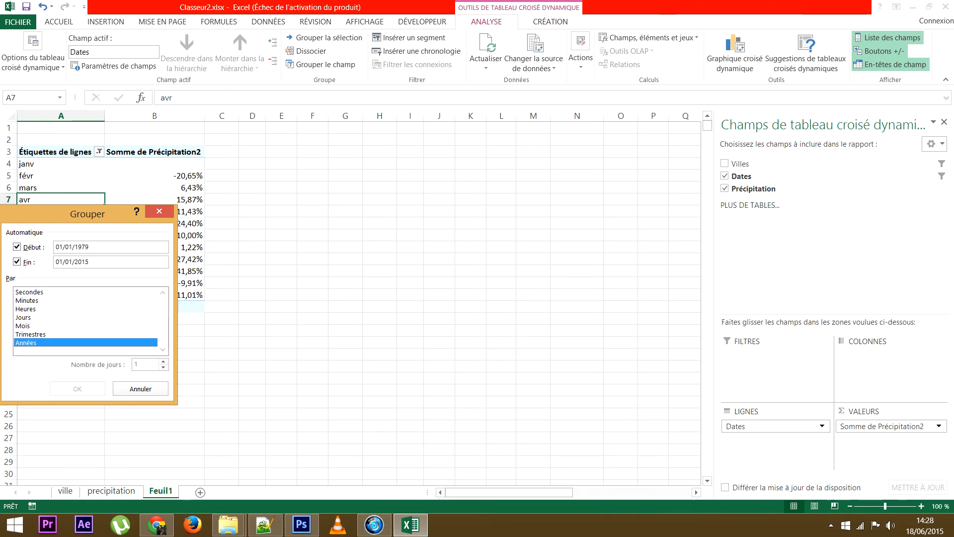
pyautogui.click(77, 389)
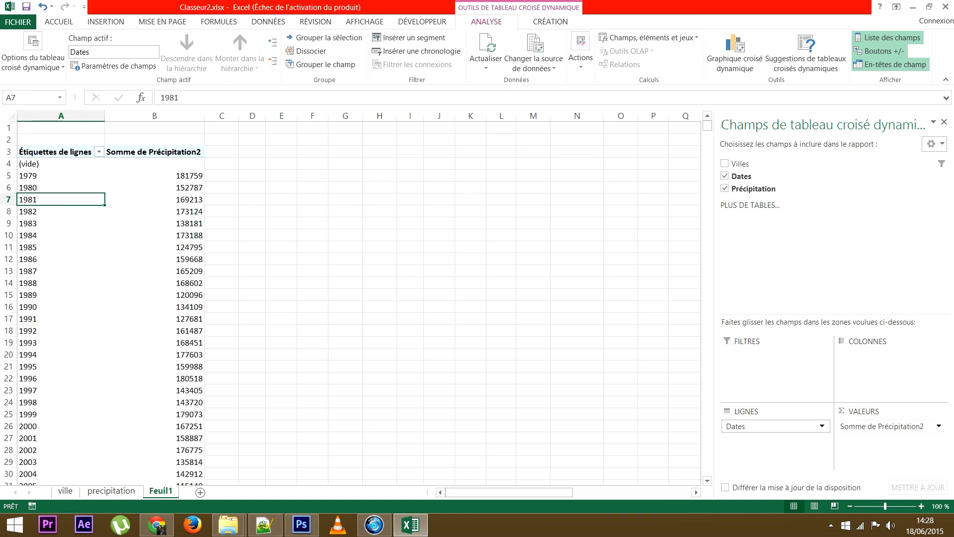
# Step: Choose Différence en % par rapport as the value display for Somme de Précipitation2
pyautogui.click(938, 426)
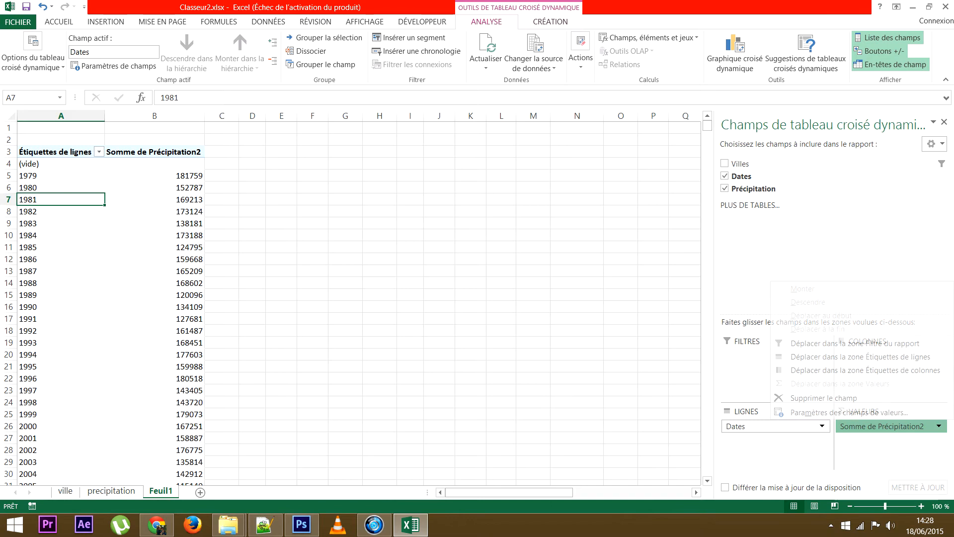
pyautogui.click(849, 412)
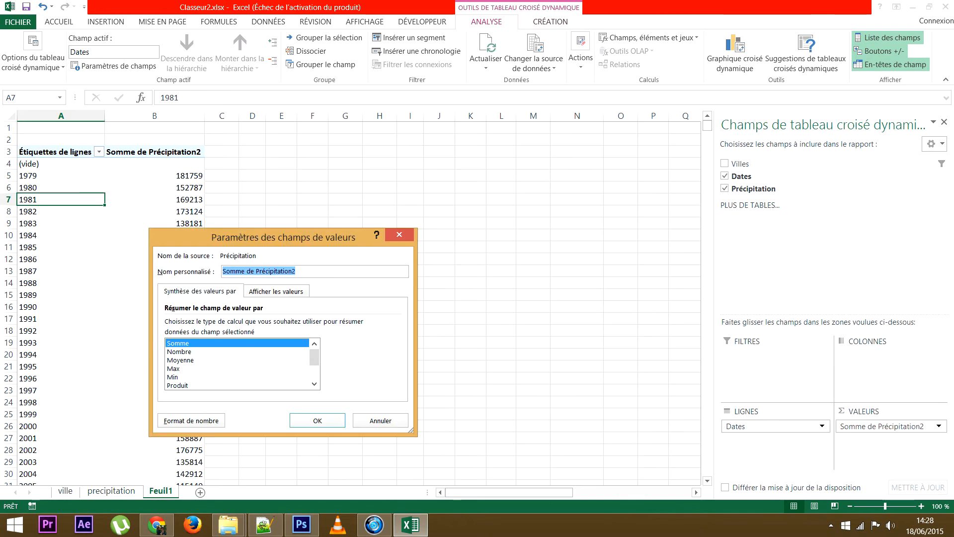
pyautogui.click(276, 291)
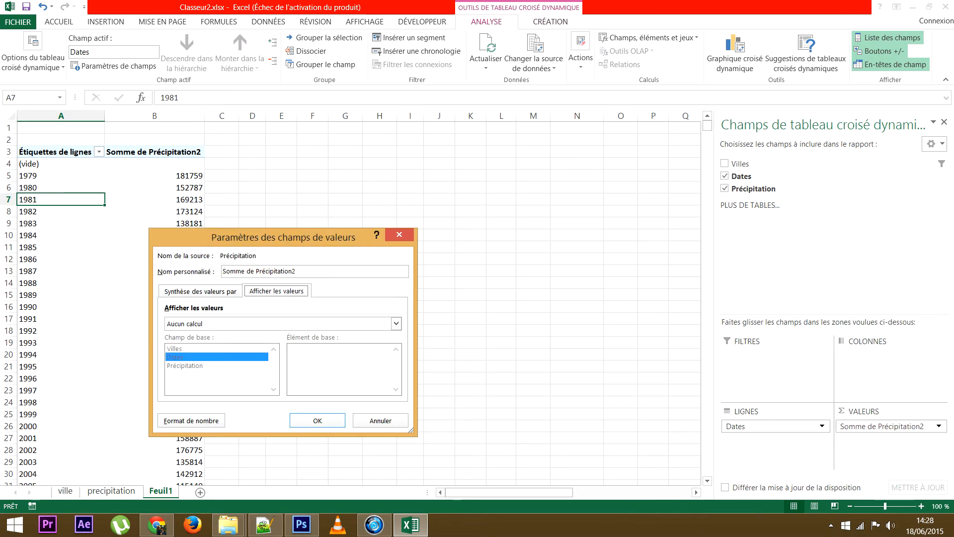
pyautogui.click(397, 324)
pyautogui.scroll(-4, 283, 357)
pyautogui.scroll(-5, 278, 352)
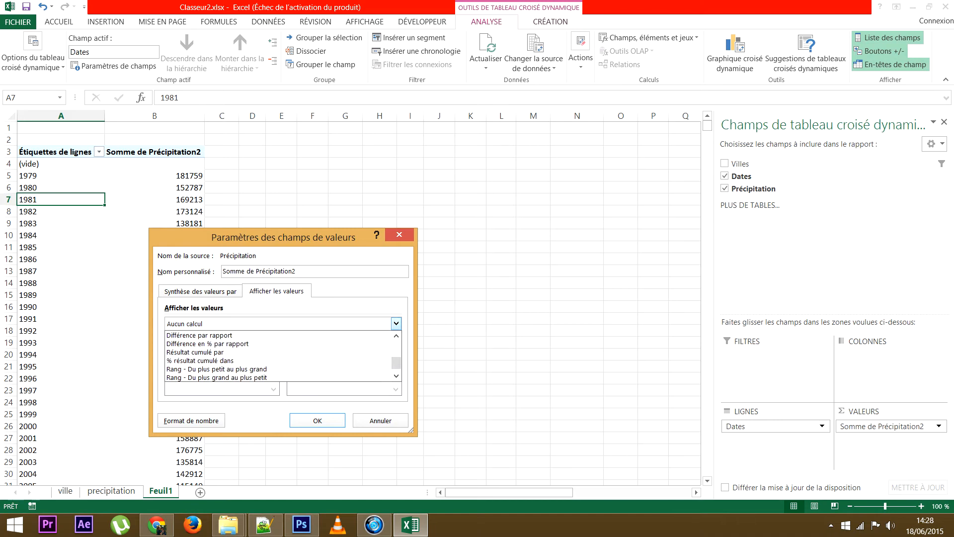
pyautogui.click(279, 352)
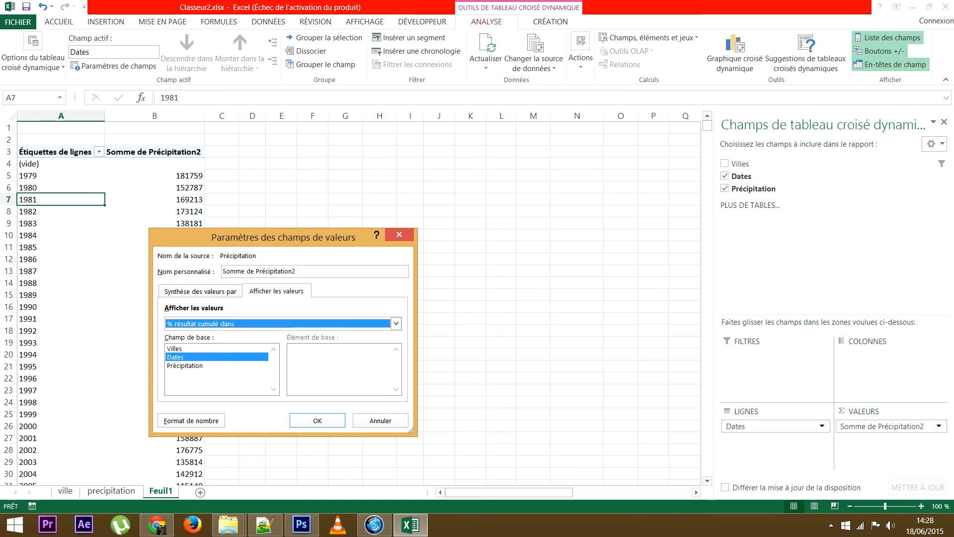
pyautogui.click(396, 324)
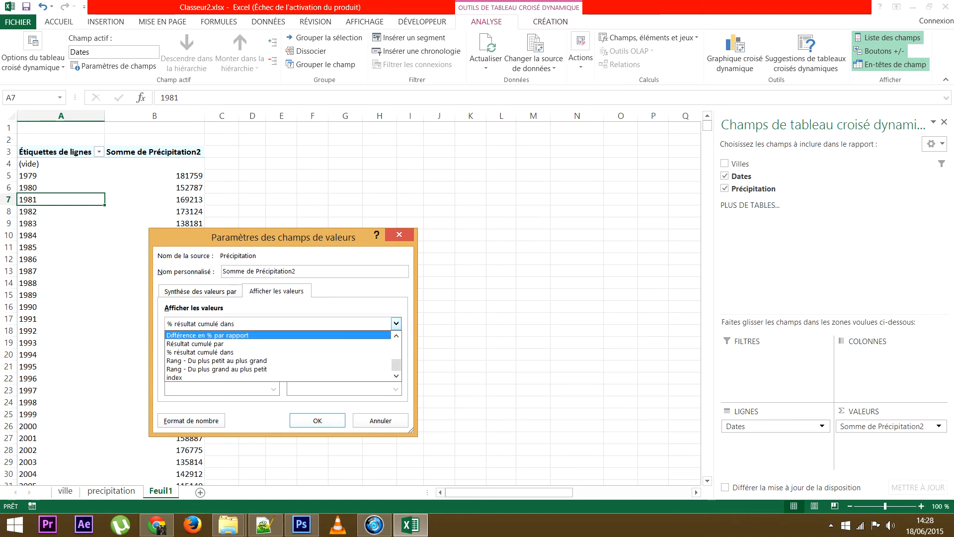
pyautogui.scroll(1, 278, 348)
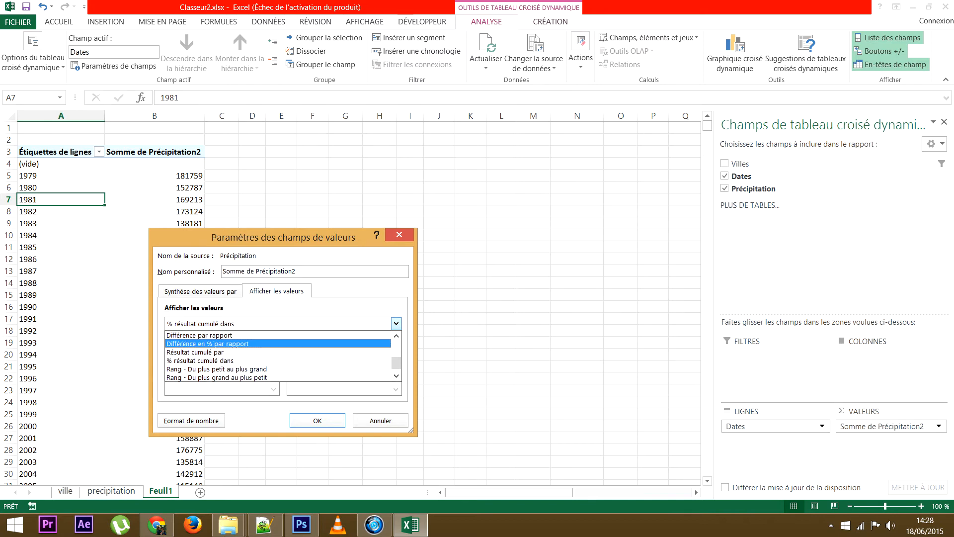
pyautogui.click(279, 343)
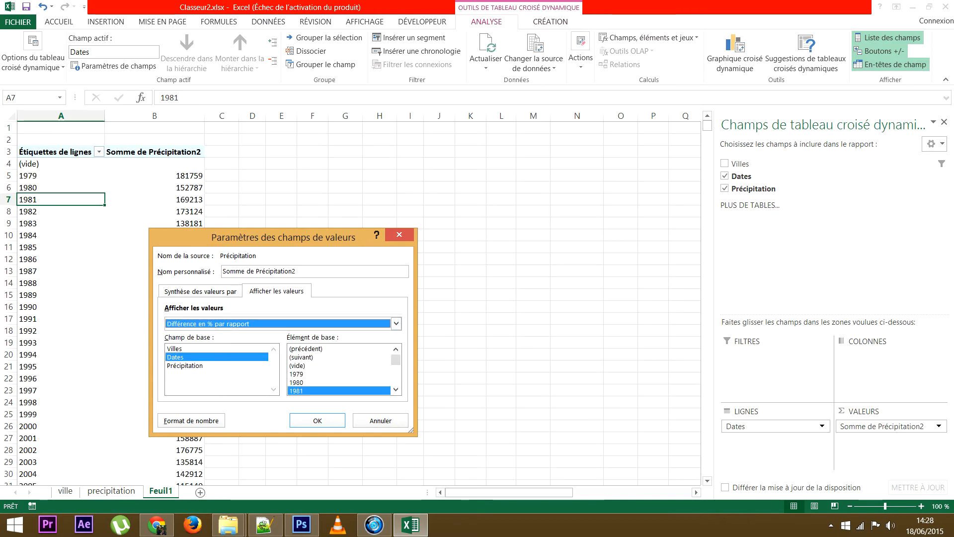
# Step: Set Dates as the base field and (précédent) as the base item, and apply the value field settings
pyautogui.click(176, 357)
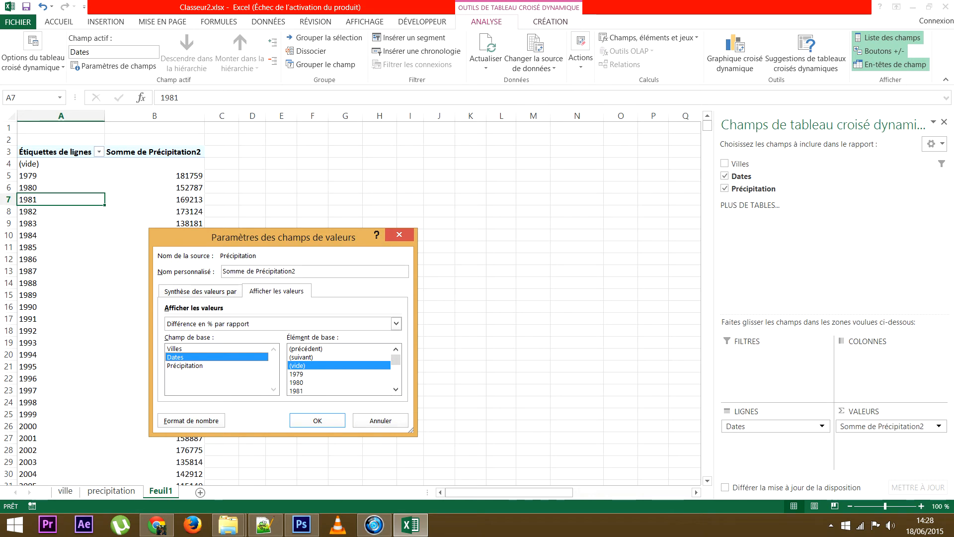
pyautogui.click(306, 349)
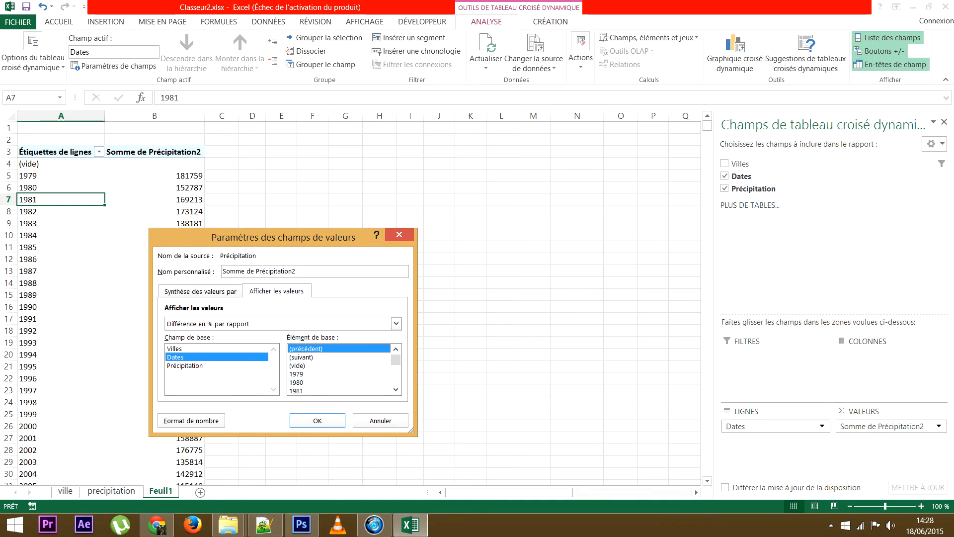
pyautogui.click(317, 421)
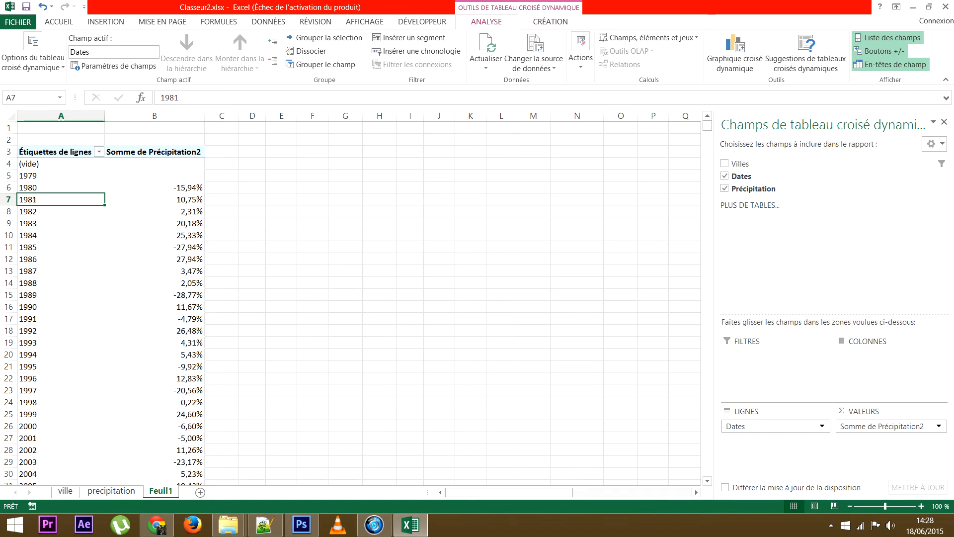
# Step: Add Villes as a report filter and restrict it to PARIS only
pyautogui.scroll(-8, 348, 298)
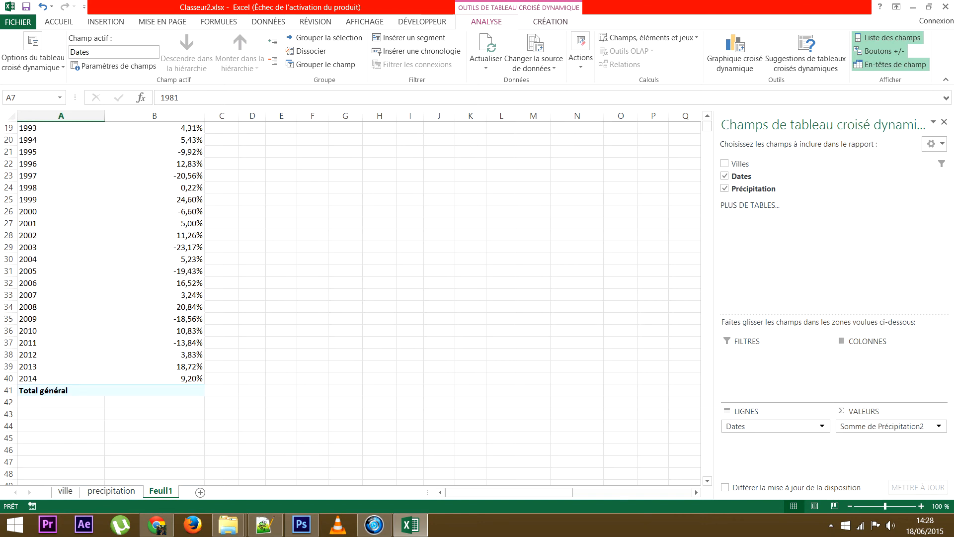
pyautogui.scroll(8, 348, 298)
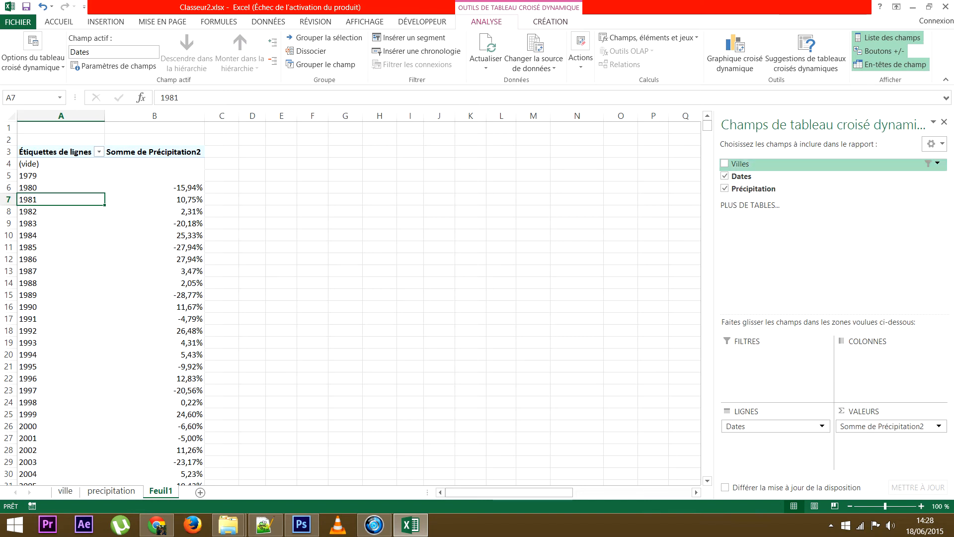
pyautogui.moveTo(740, 164); pyautogui.dragTo(773, 351)
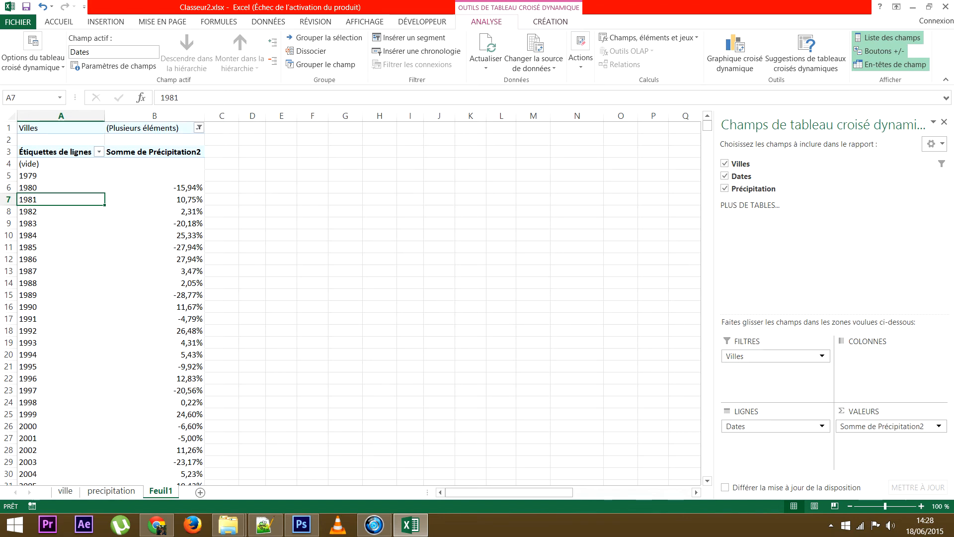
pyautogui.click(199, 128)
pyautogui.click(73, 156)
pyautogui.click(73, 156)
pyautogui.scroll(-2, 127, 192)
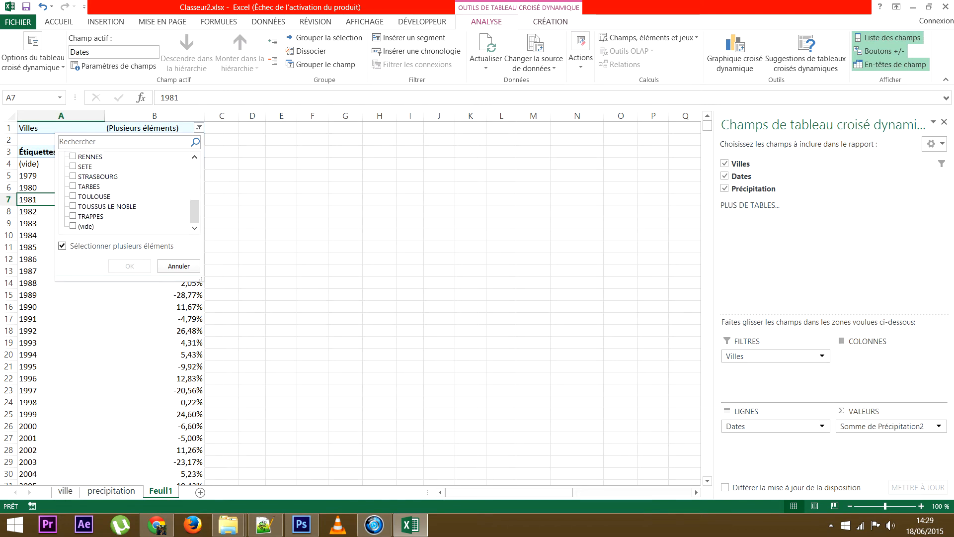
pyautogui.scroll(1, 127, 192)
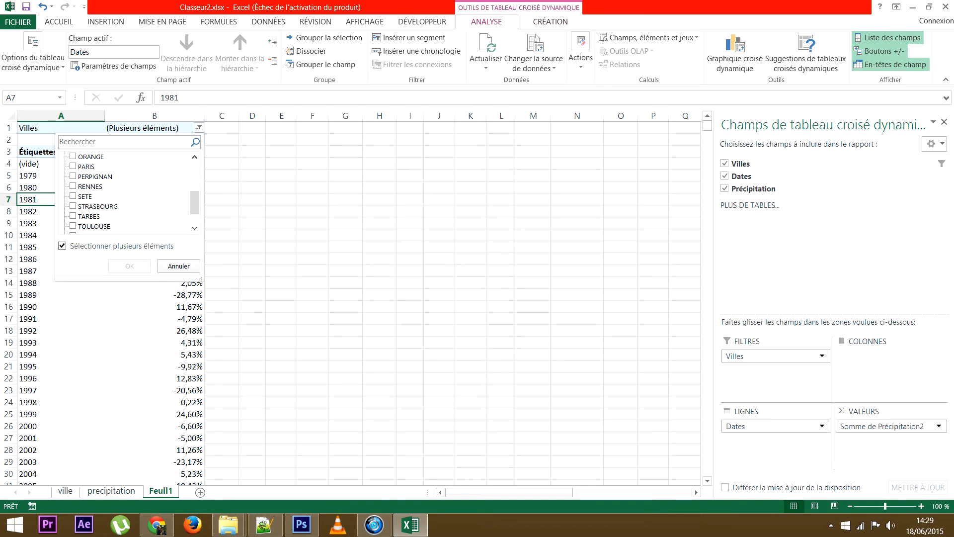
pyautogui.click(86, 167)
pyautogui.click(129, 266)
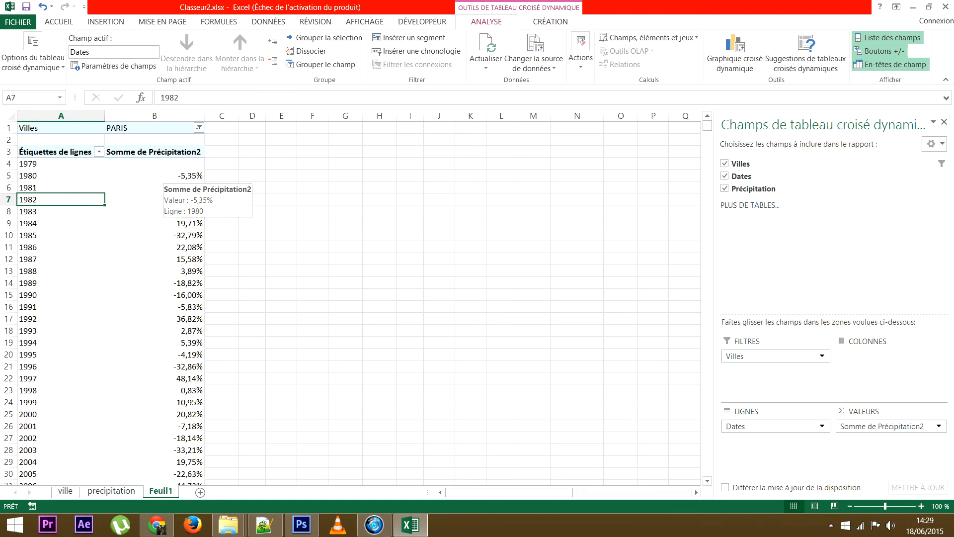
# Step: Move Villes from the report filter to the PivotTable columns
pyautogui.scroll(-8, 351, 310)
pyautogui.scroll(5, 350, 310)
pyautogui.scroll(3, 189, 219)
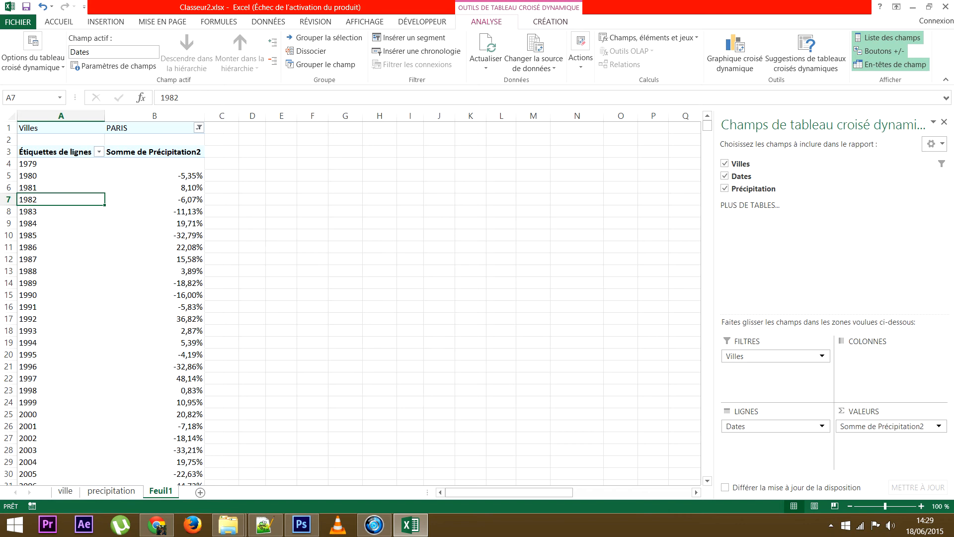
pyautogui.moveTo(766, 356); pyautogui.dragTo(877, 361)
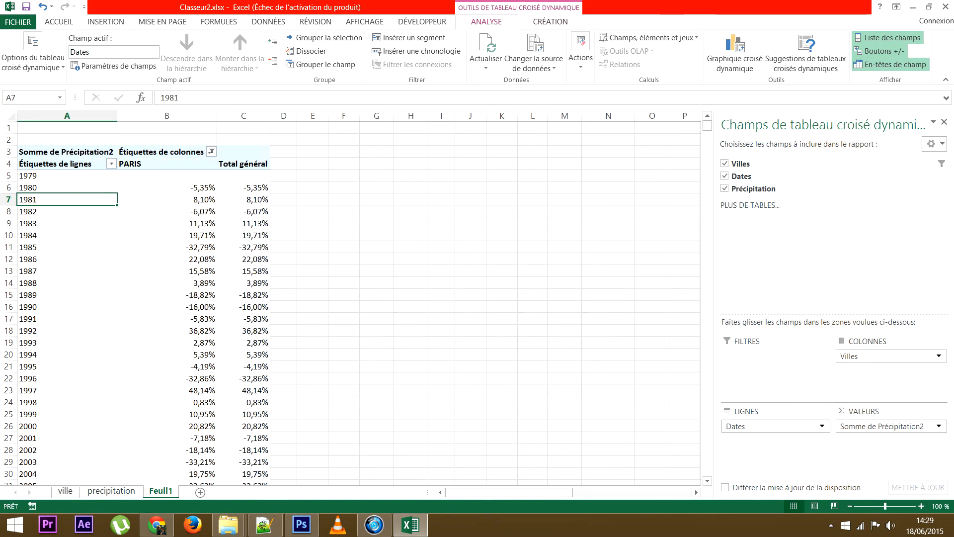
# Step: Include all cities in the Villes column filter and narrow the PivotTable's ALENCON column
pyautogui.click(211, 151)
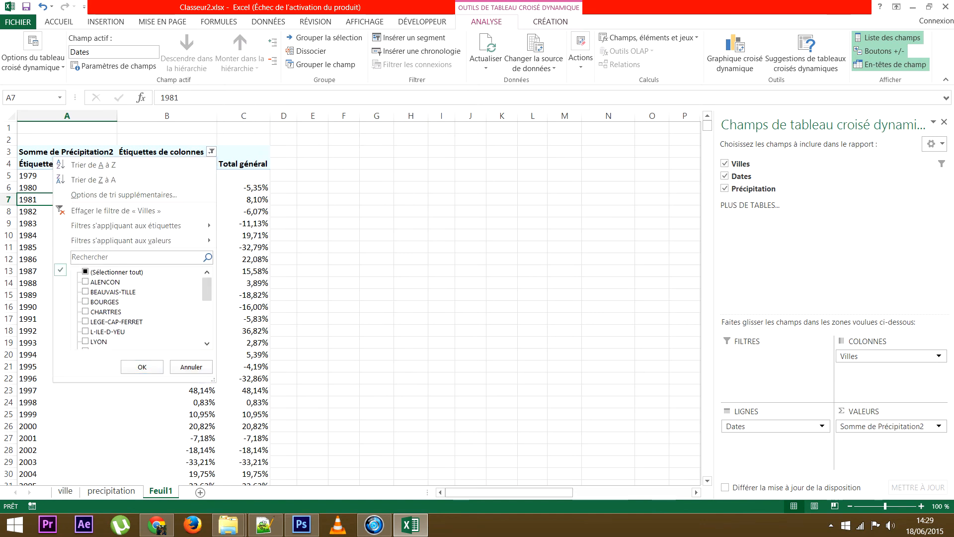
pyautogui.click(142, 367)
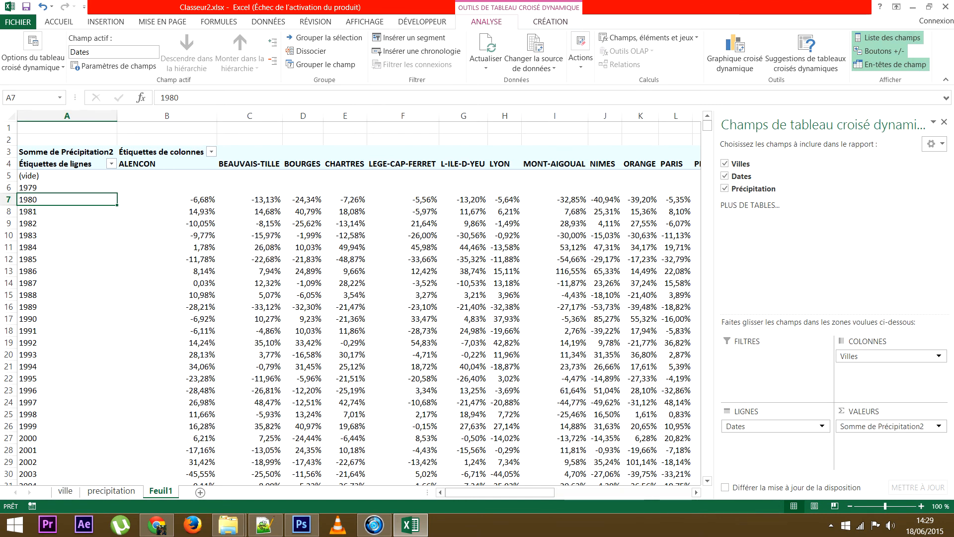
pyautogui.moveTo(217, 115); pyautogui.dragTo(195, 115)
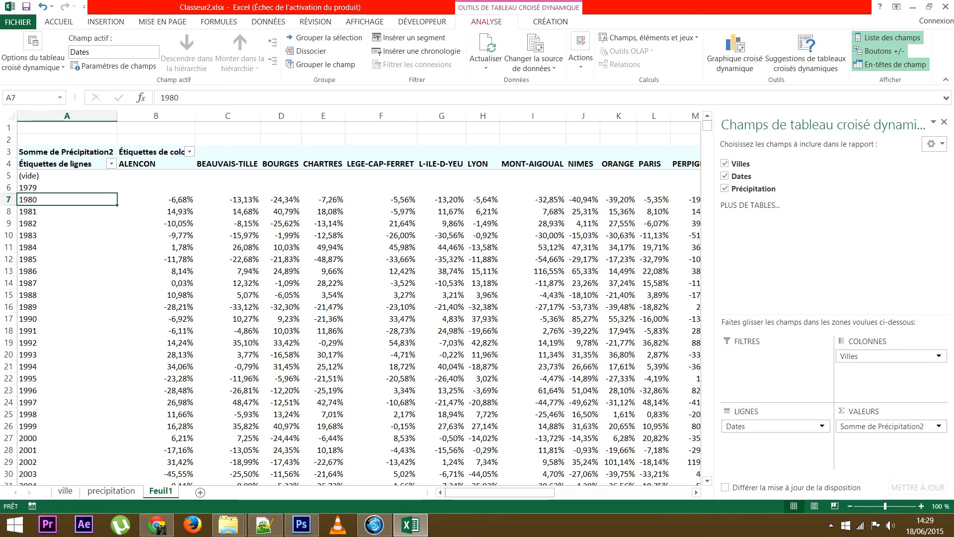
# Step: Review the value display settings of Somme de Précipitation2, including its base field and base item
pyautogui.click(899, 426)
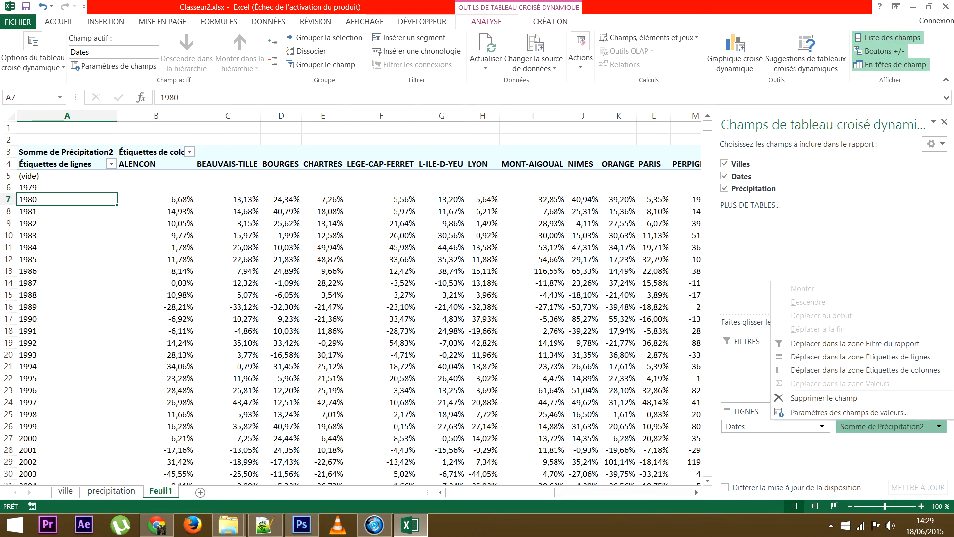
pyautogui.click(849, 412)
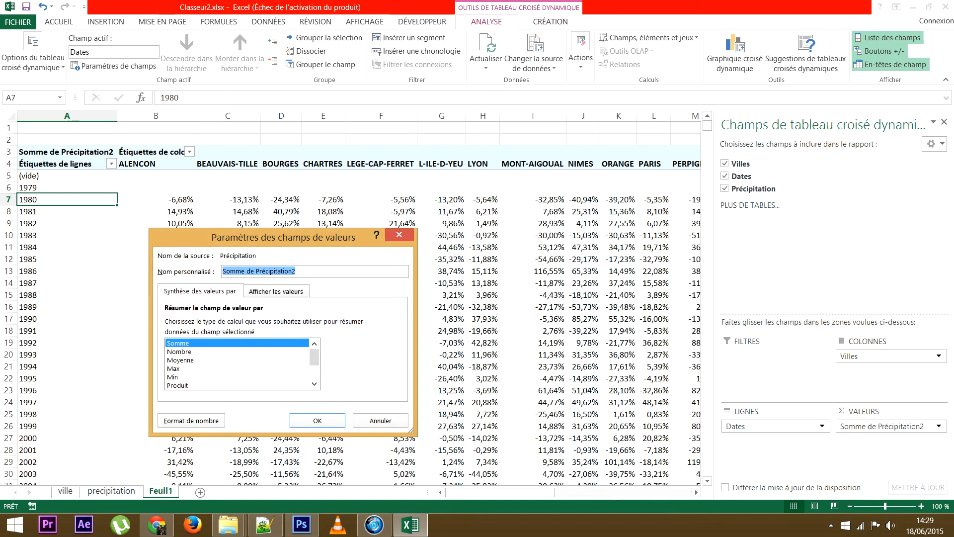
pyautogui.click(276, 292)
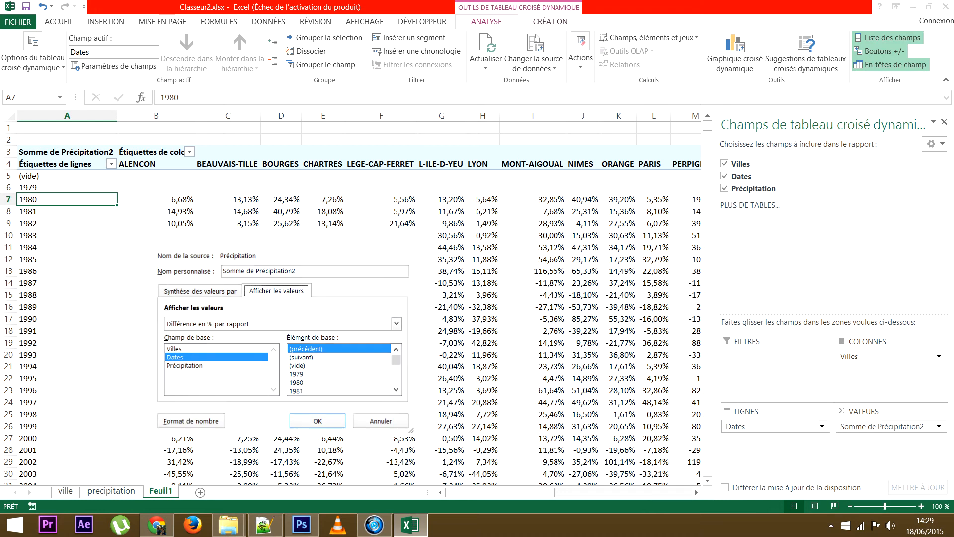
pyautogui.press('Return')
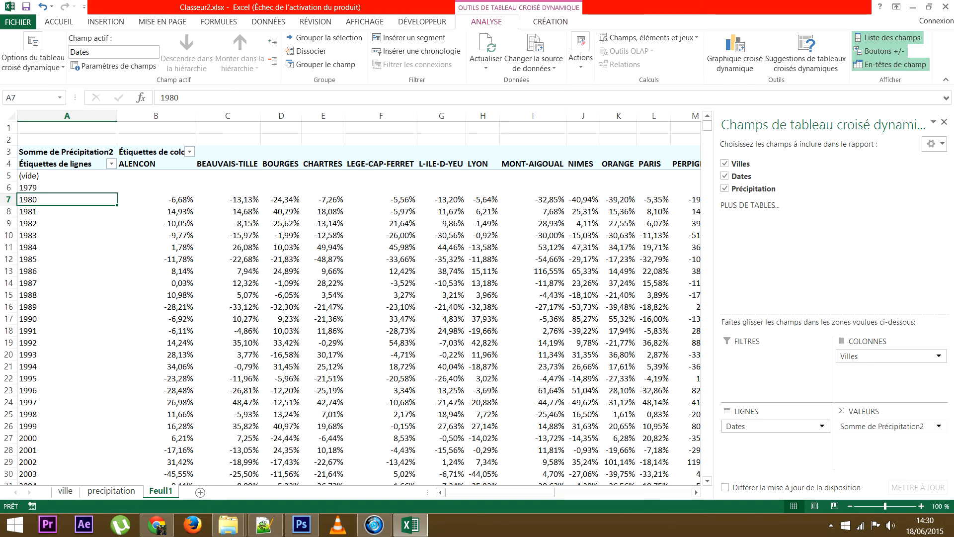
# Step: Display Somme de Précipitation2 as Résultat cumulé par with Dates as the base field
pyautogui.click(880, 426)
pyautogui.click(850, 412)
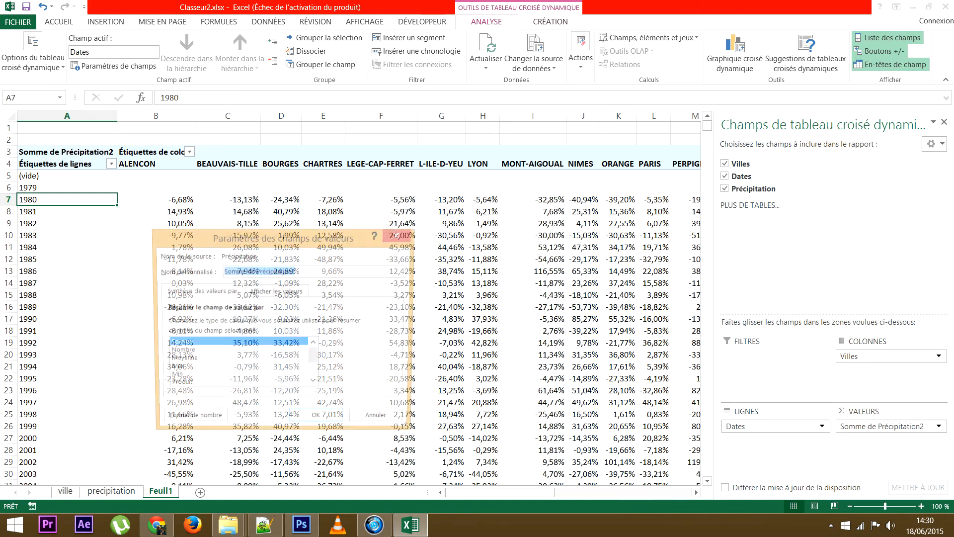
pyautogui.click(277, 291)
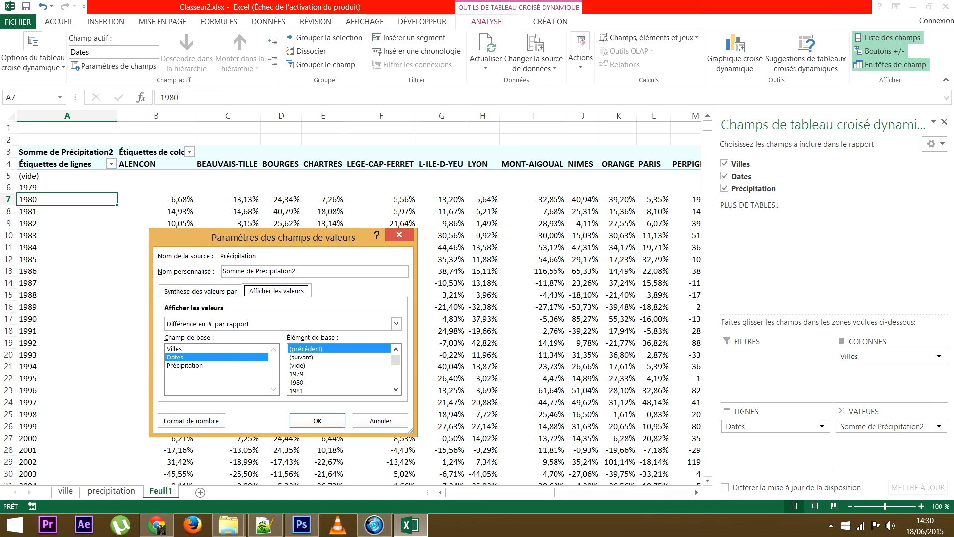
pyautogui.click(396, 324)
pyautogui.scroll(-1, 358, 351)
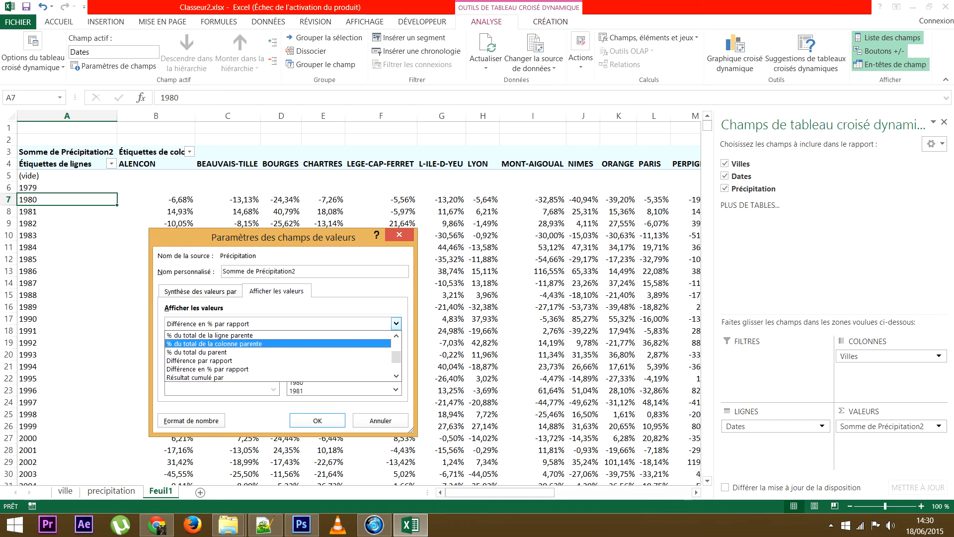
pyautogui.scroll(-1, 358, 361)
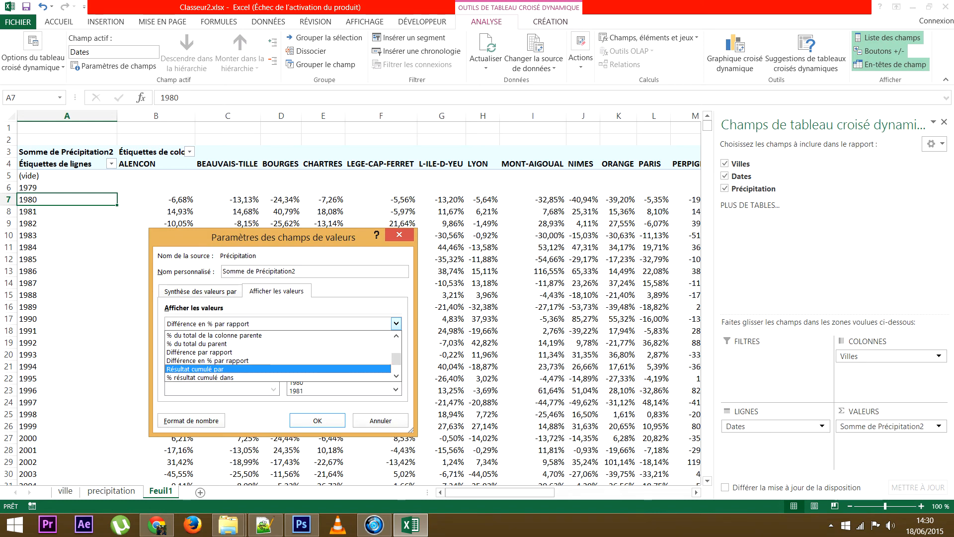
pyautogui.click(271, 369)
pyautogui.click(216, 356)
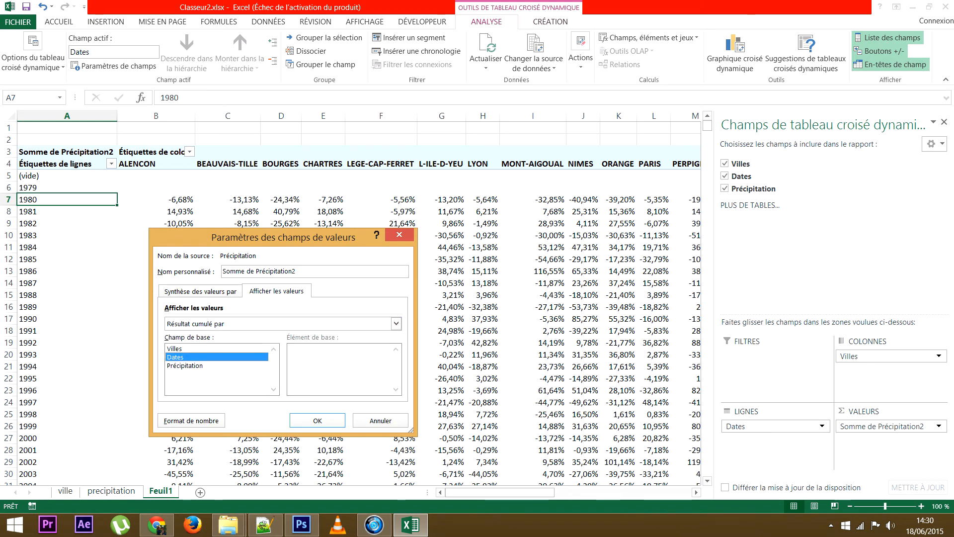
pyautogui.click(317, 421)
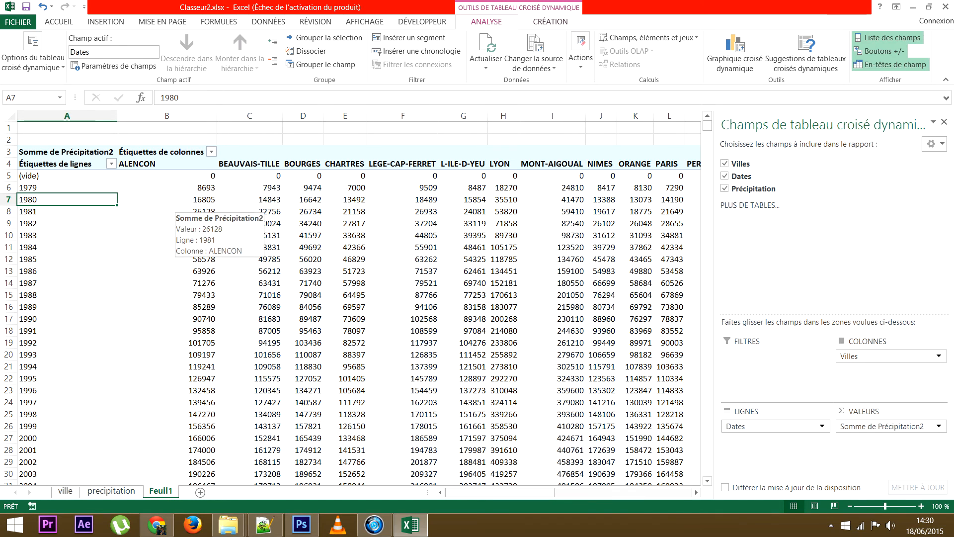
# Step: Examine how the cumulative precipitation builds up year by year in the ALENCON column, from 1979 onward
pyautogui.scroll(-8, 352, 298)
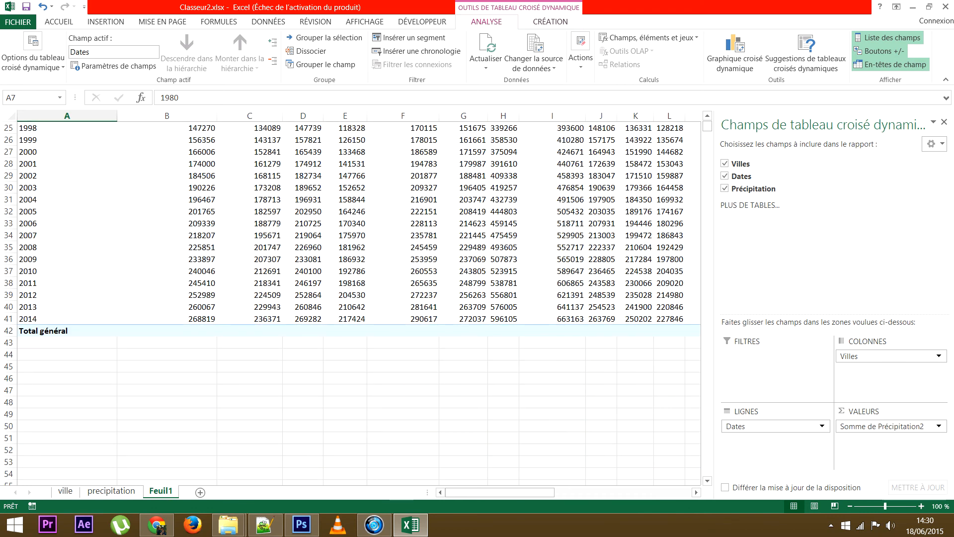
pyautogui.scroll(4, 194, 319)
pyautogui.scroll(4, 199, 278)
pyautogui.click(207, 186)
pyautogui.click(200, 198)
pyautogui.click(201, 210)
pyautogui.click(200, 223)
pyautogui.click(200, 235)
pyautogui.click(201, 199)
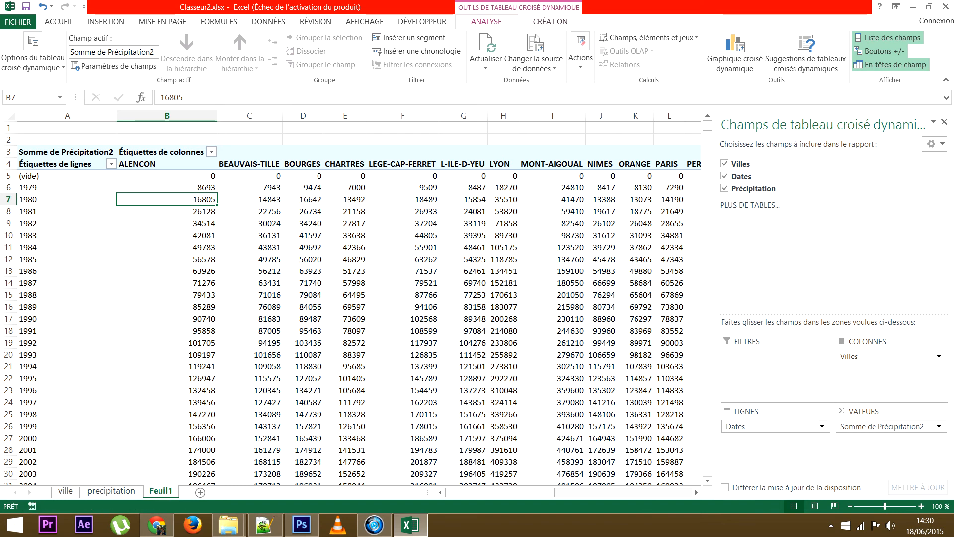
pyautogui.click(201, 188)
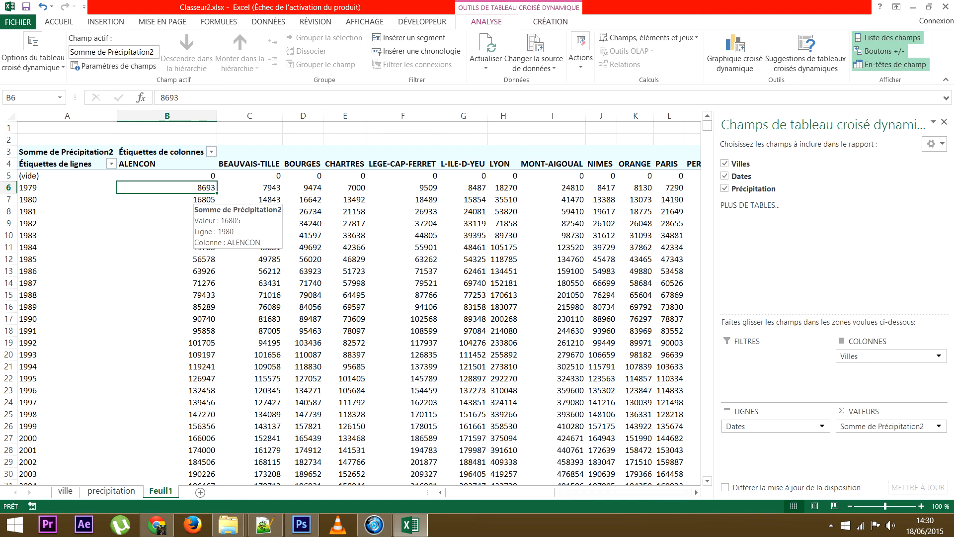
pyautogui.click(192, 199)
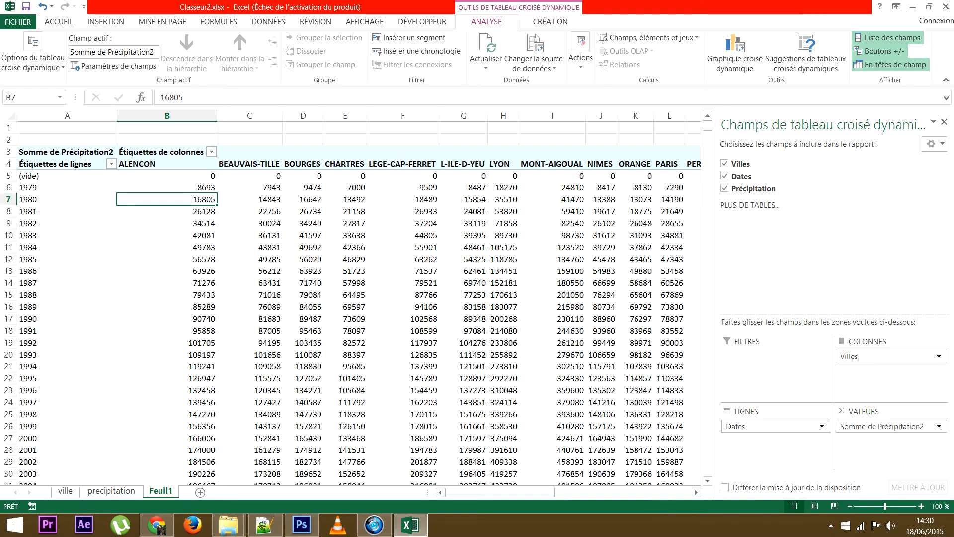
pyautogui.click(189, 211)
pyautogui.click(189, 223)
pyautogui.click(190, 187)
pyautogui.moveTo(190, 187); pyautogui.dragTo(190, 390)
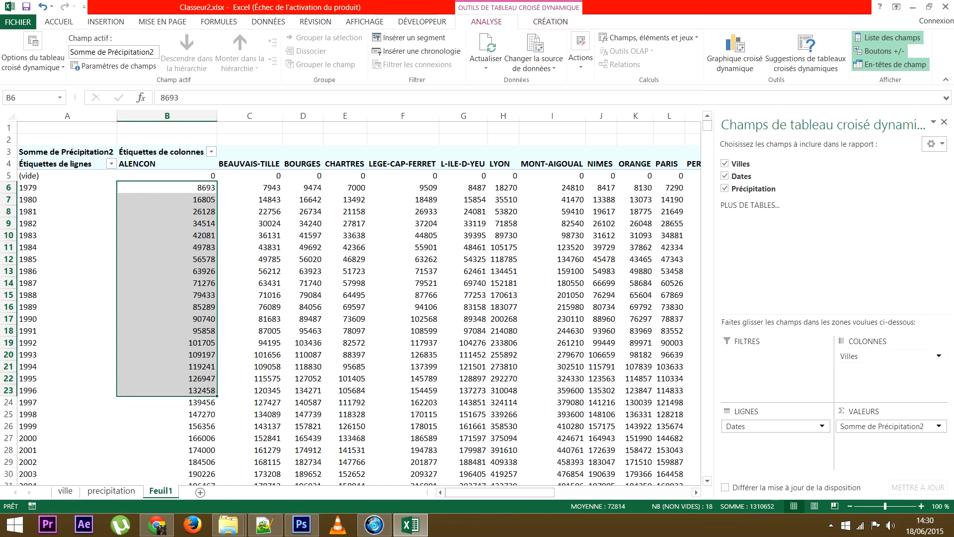
# Step: Rearrange the PivotTable so that Villes forms the rows and Dates forms the columns
pyautogui.moveTo(765, 427); pyautogui.dragTo(606, 388)
pyautogui.moveTo(877, 356); pyautogui.dragTo(776, 432)
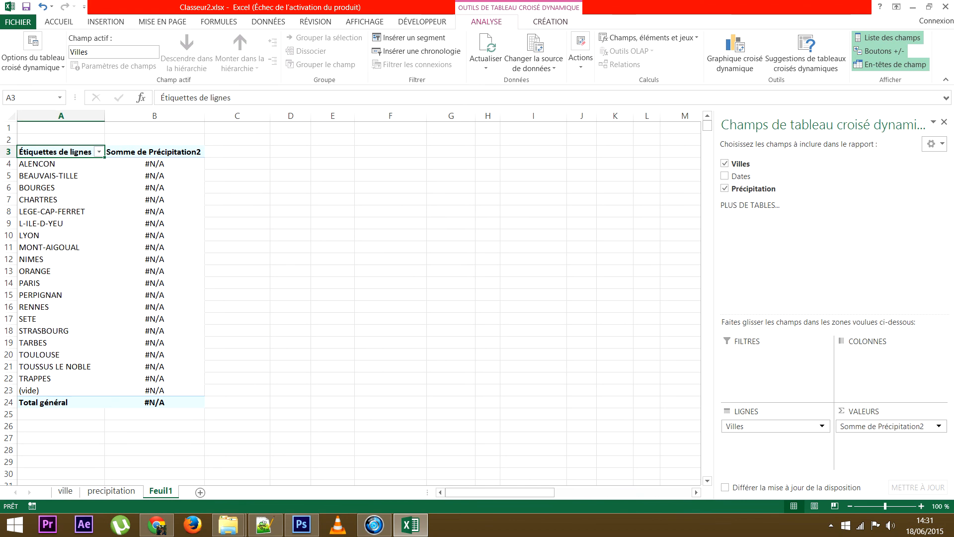
pyautogui.moveTo(751, 176); pyautogui.dragTo(880, 363)
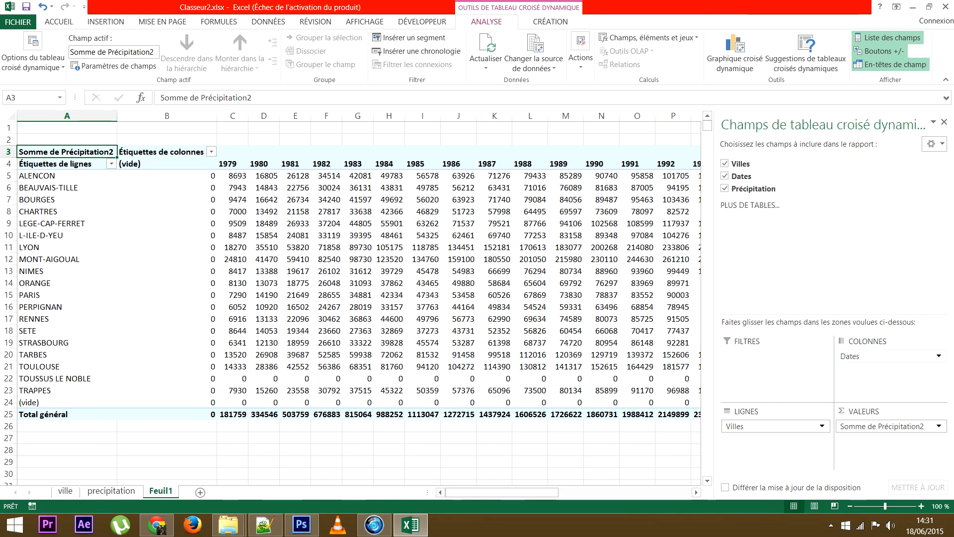
pyautogui.moveTo(485, 492)
pyautogui.mouseDown()
pyautogui.moveTo(572, 492)
pyautogui.moveTo(484, 492)
pyautogui.mouseUp()
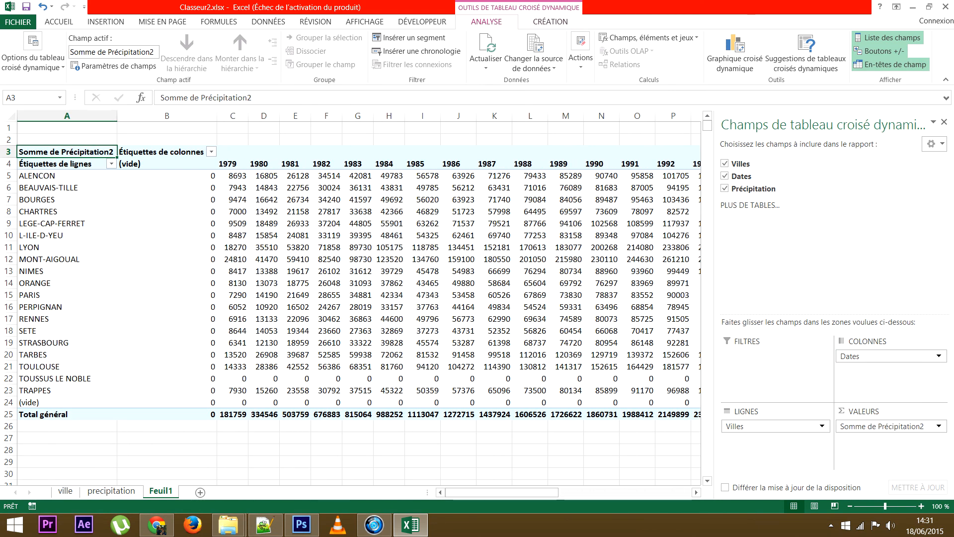
# Step: Remove Dates from the PivotTable columns and set the value display of Somme de Précipitation2 to Aucun calcul
pyautogui.moveTo(875, 356); pyautogui.dragTo(776, 438)
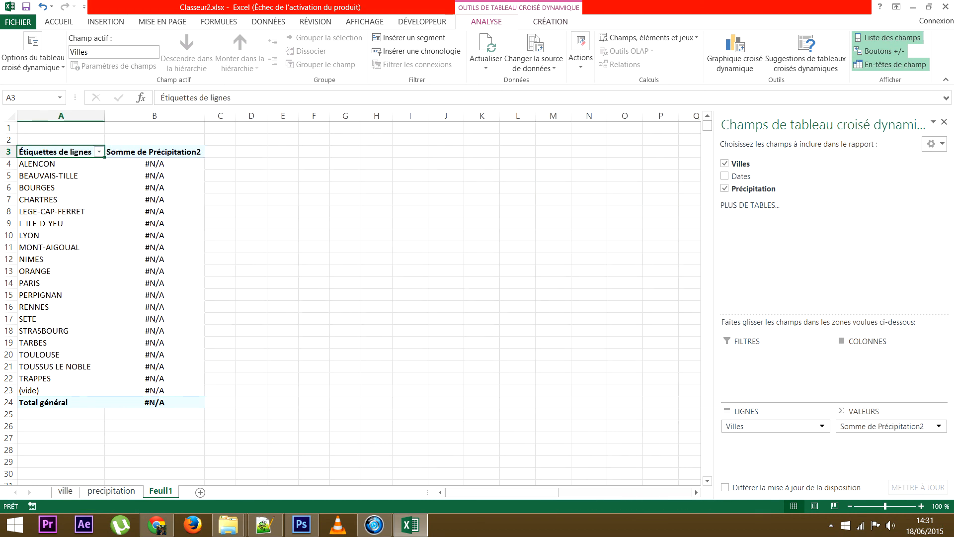
pyautogui.click(939, 426)
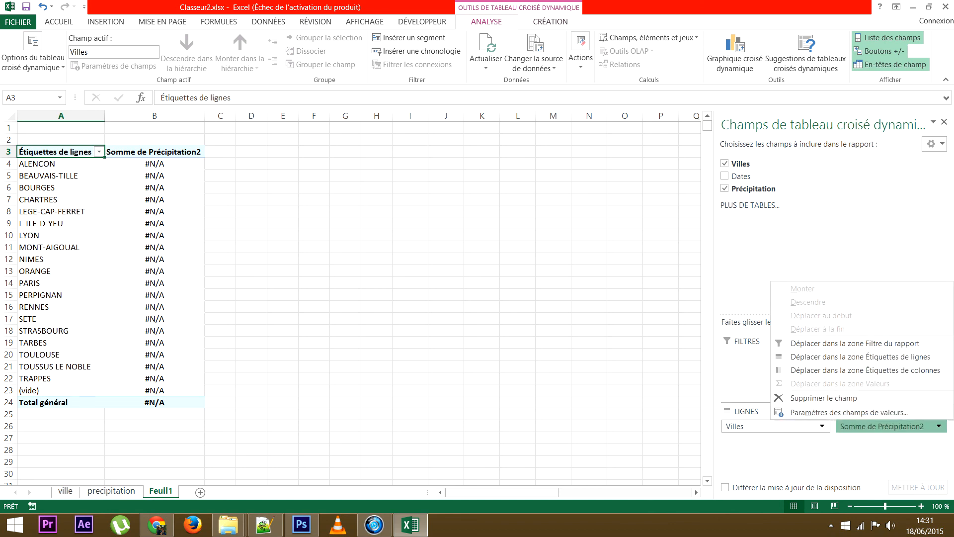
pyautogui.click(849, 412)
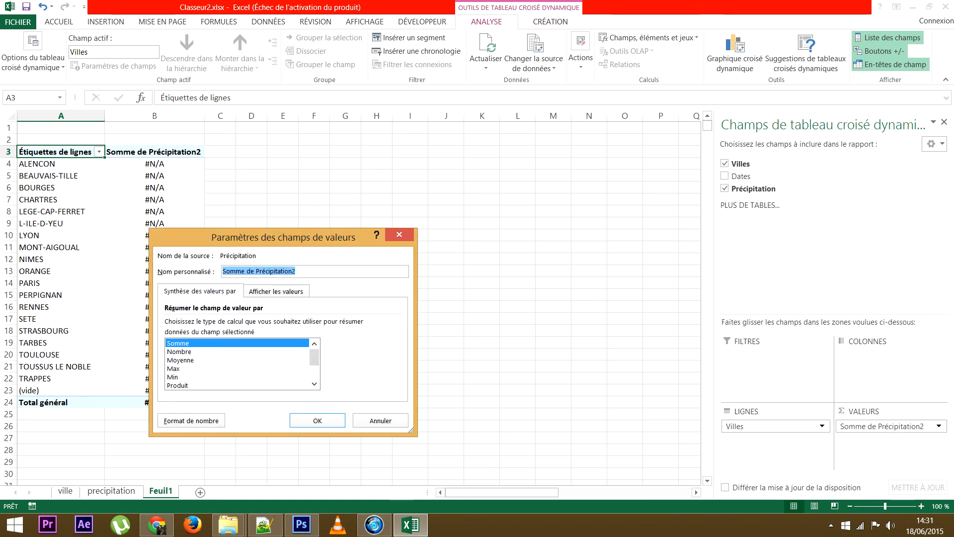
pyautogui.click(237, 343)
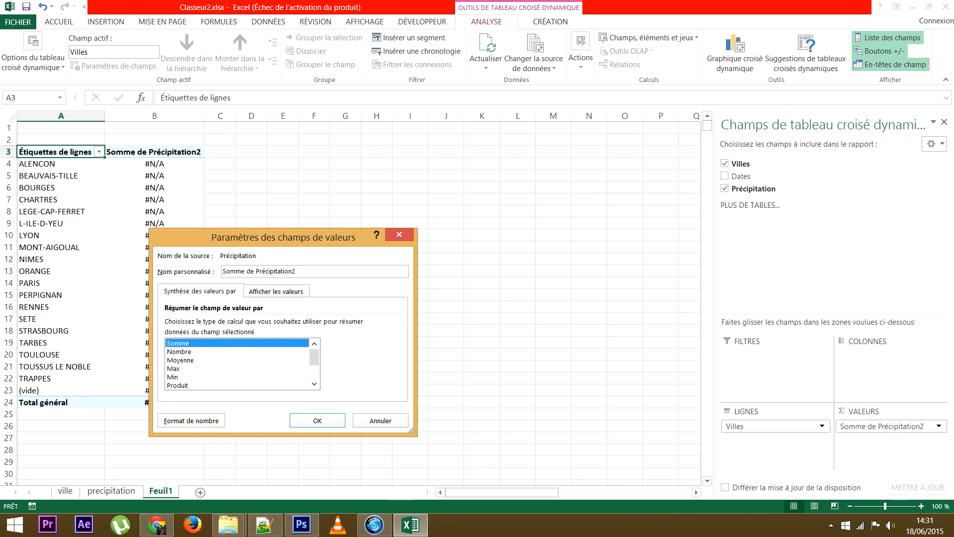
pyautogui.click(276, 291)
pyautogui.click(397, 323)
pyautogui.scroll(2, 370, 335)
pyautogui.click(348, 335)
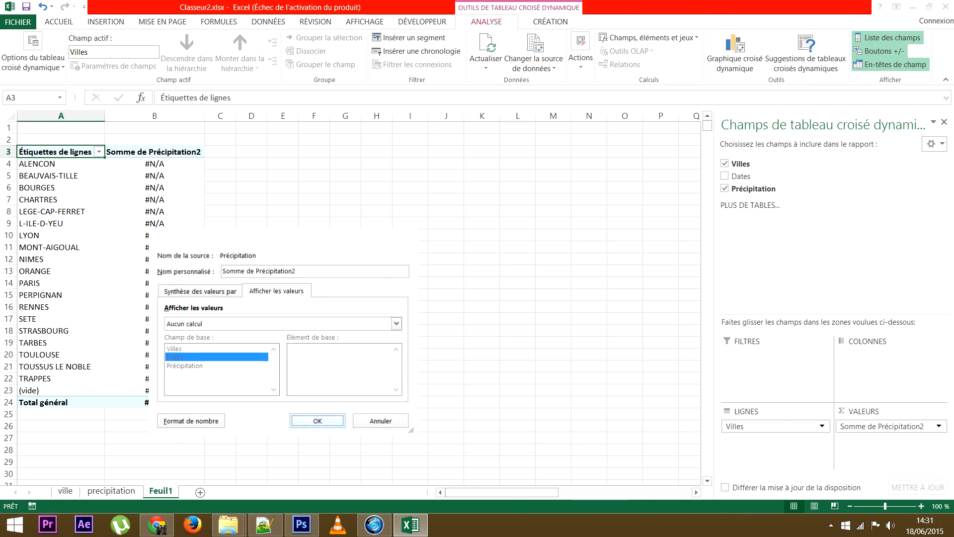
pyautogui.press('Return')
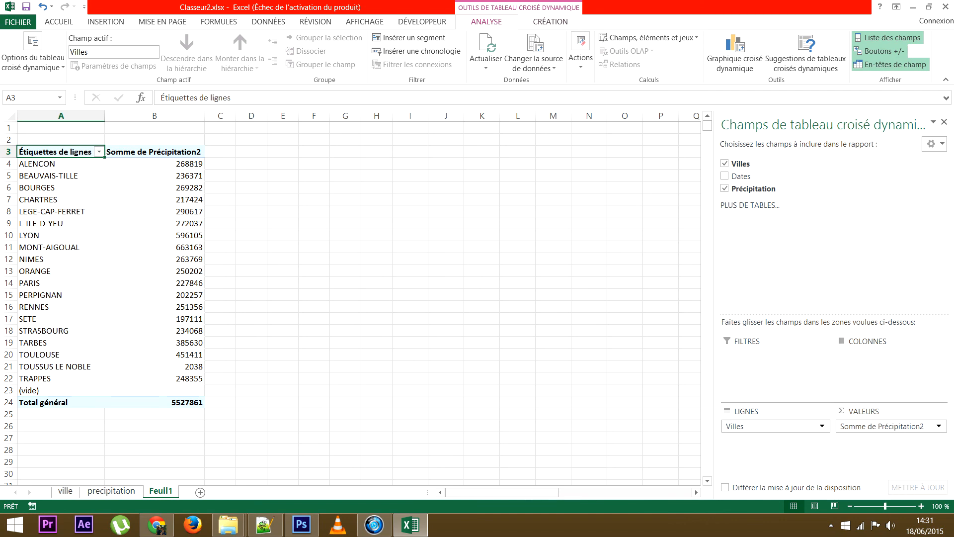